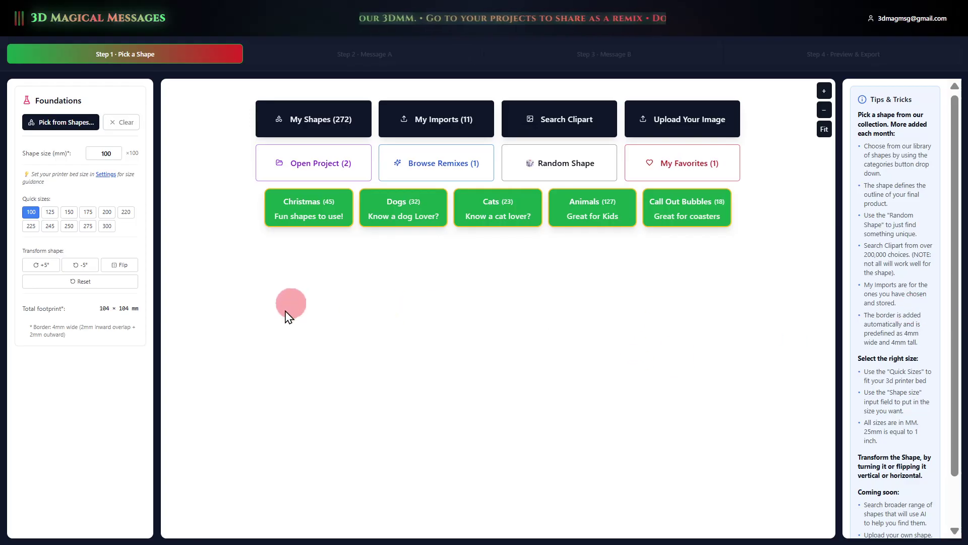
# - Play the animated preview of the saved Like_Subscribe_190mm project, then open that project and rotate its 3D view
pyautogui.click(315, 168)
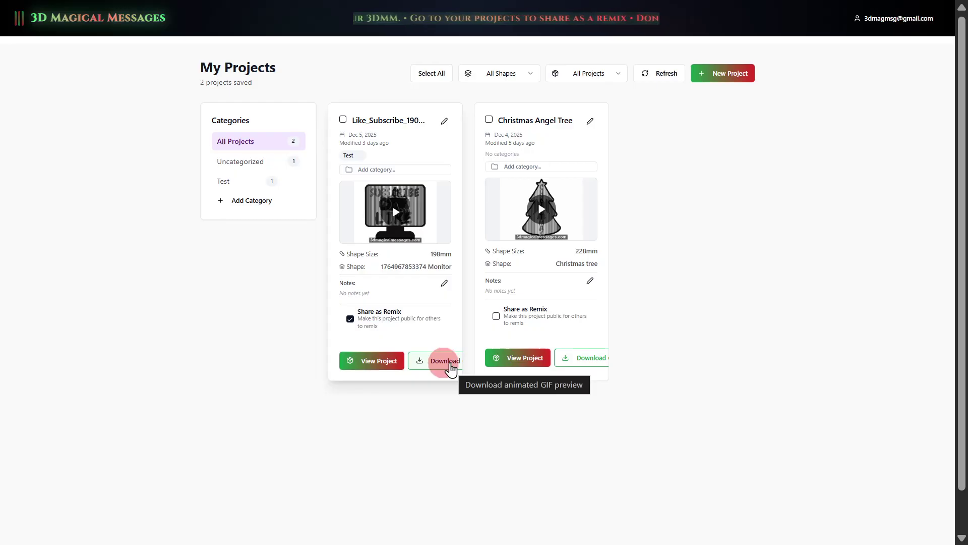
pyautogui.click(401, 200)
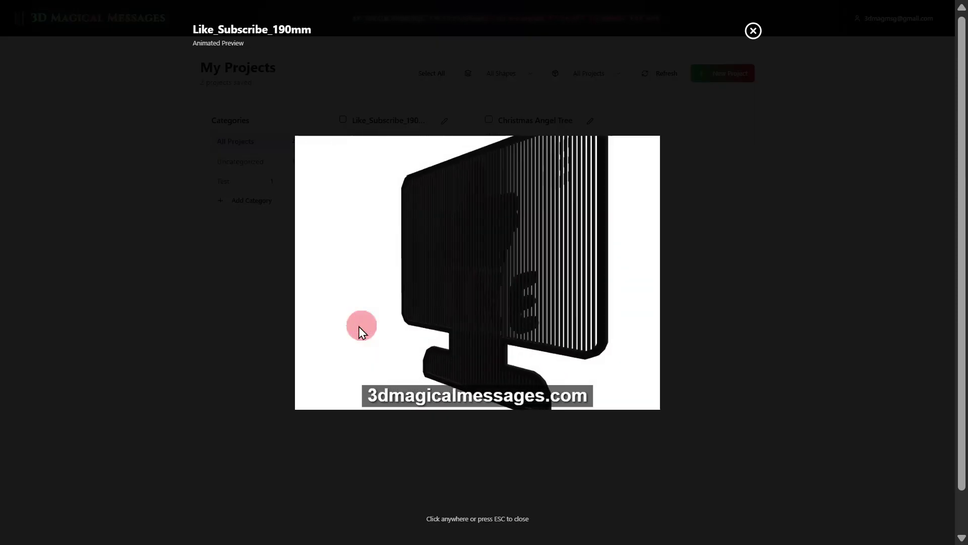
pyautogui.click(234, 298)
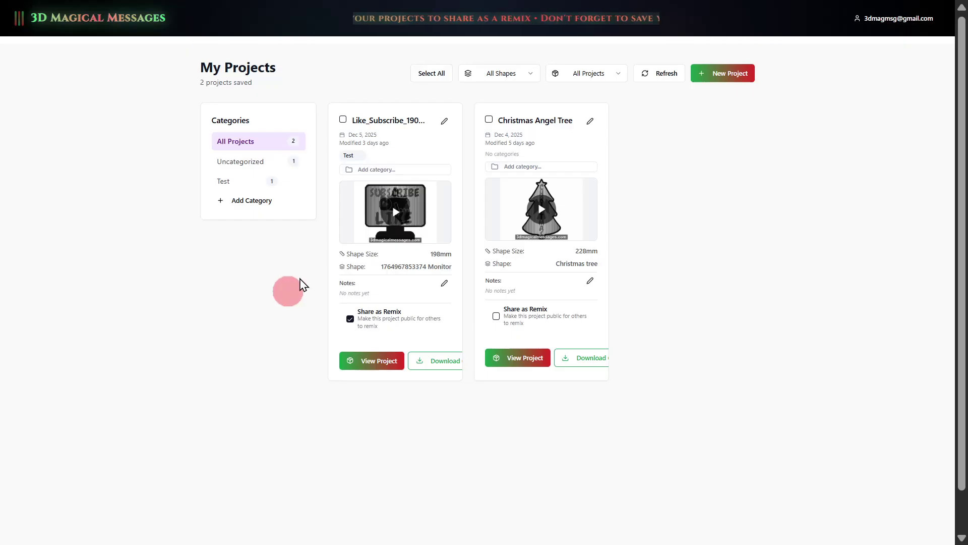
pyautogui.click(373, 365)
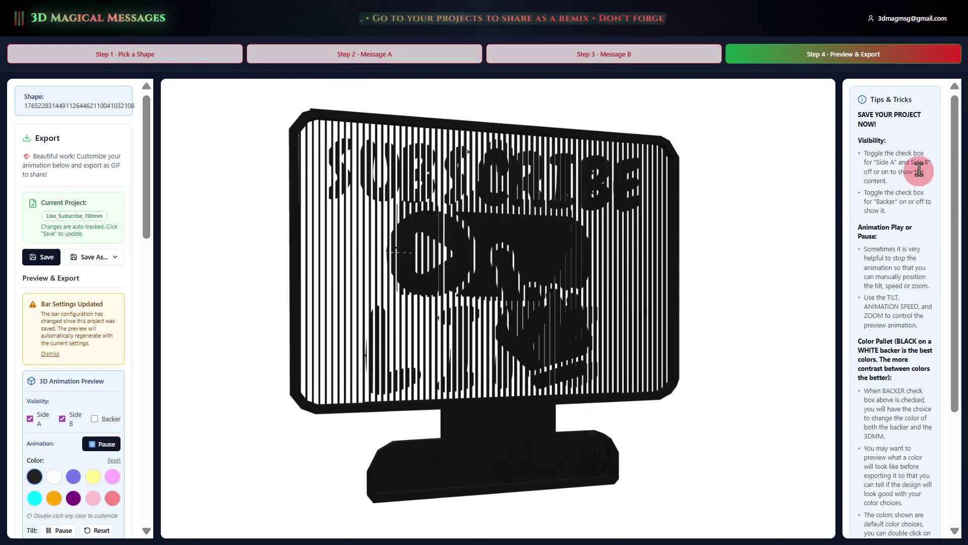
pyautogui.moveTo(551, 292); pyautogui.dragTo(426, 281)
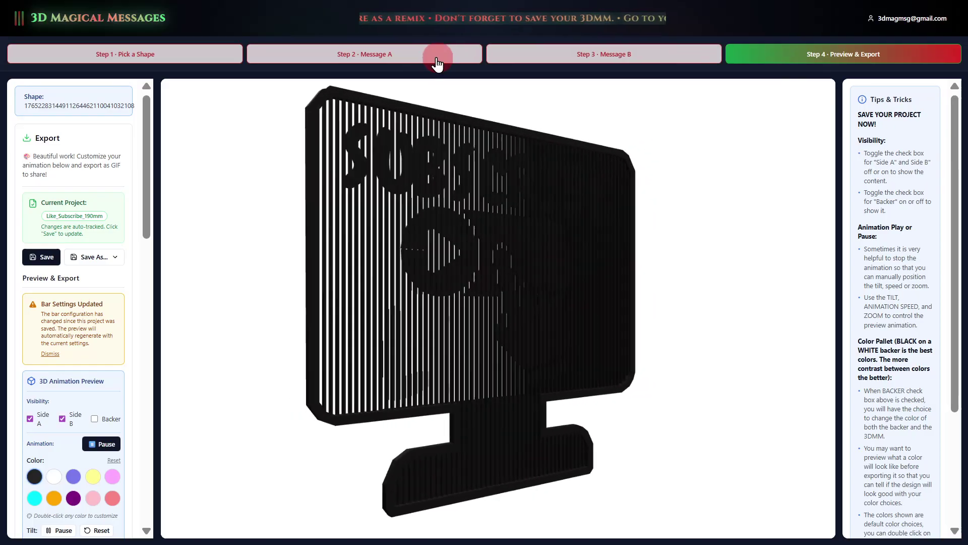
# - Review Message A with Message B overlaid and select its like icon, then review Message B and select its subscribe icon
pyautogui.click(437, 62)
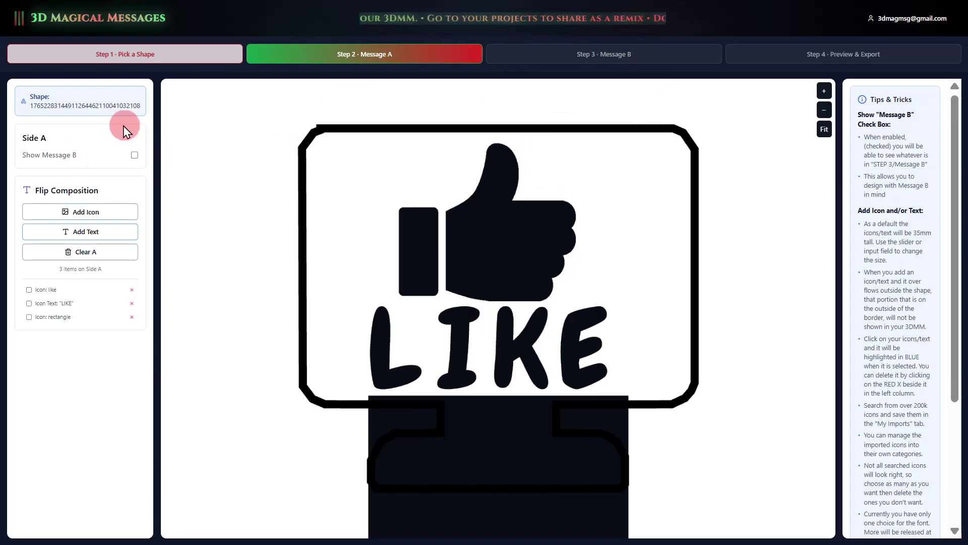
pyautogui.click(134, 155)
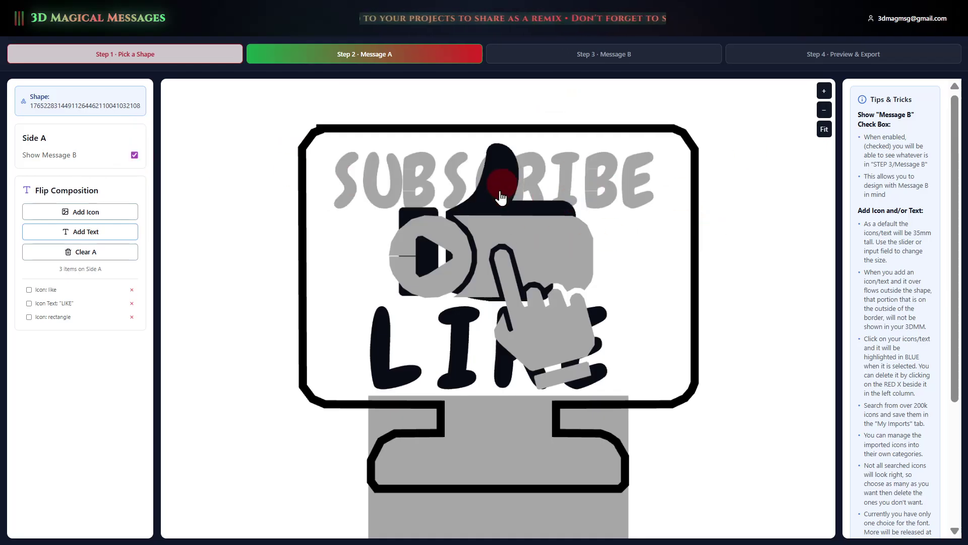
pyautogui.click(501, 197)
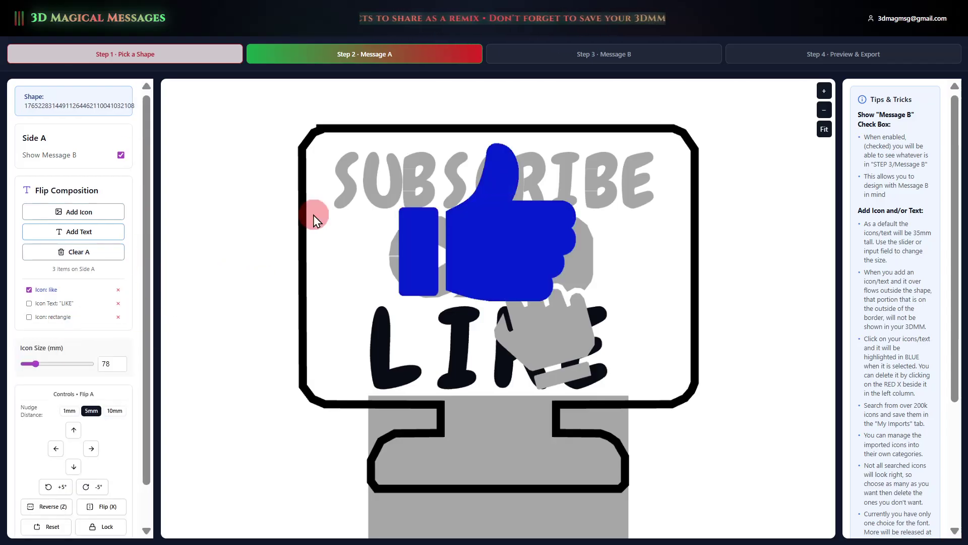
pyautogui.click(628, 59)
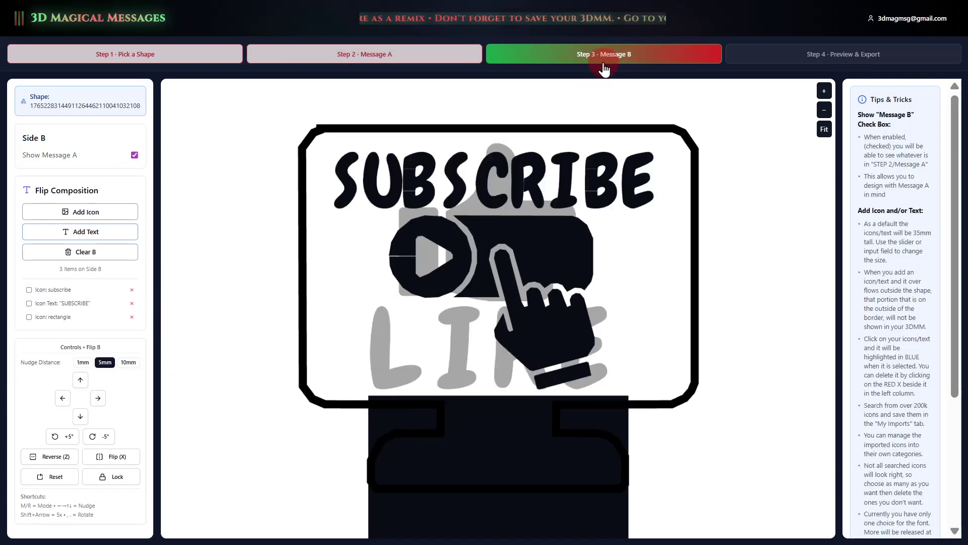
pyautogui.click(550, 281)
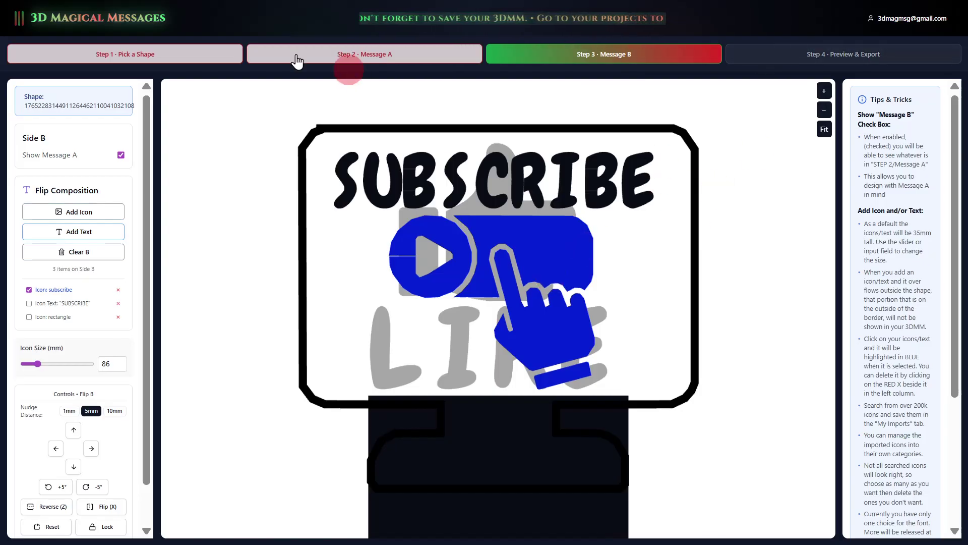
# - Check the monitor shape's foundation settings, then return to the export preview and save the project
pyautogui.click(144, 54)
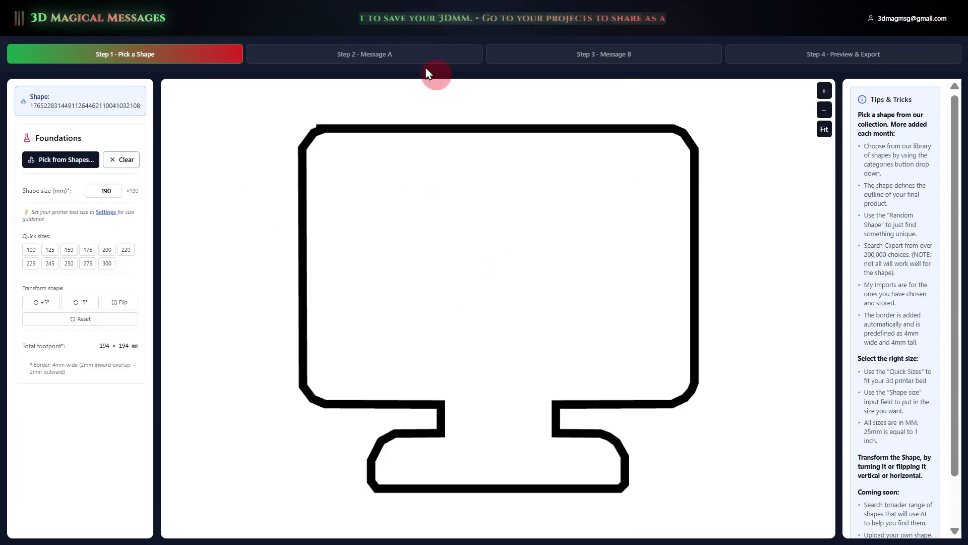
pyautogui.click(838, 57)
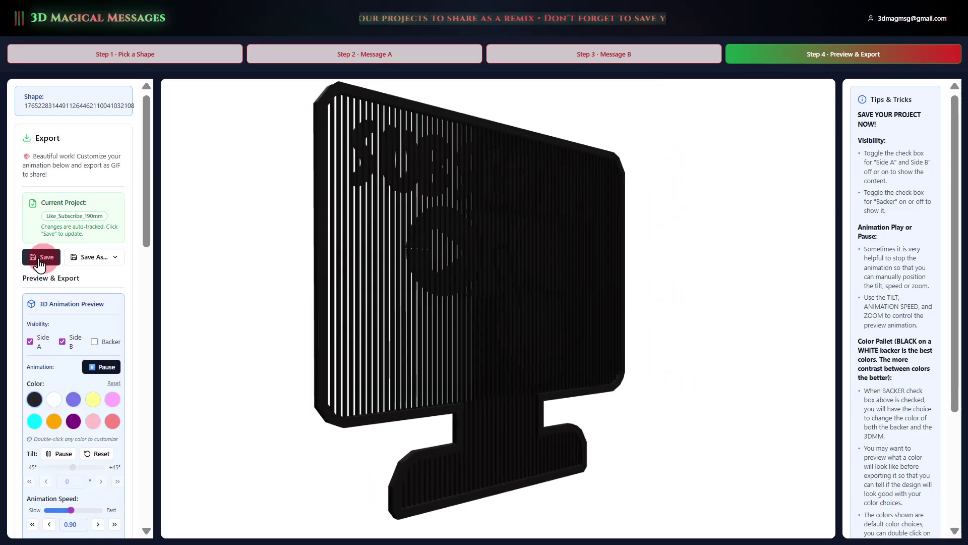
pyautogui.click(41, 262)
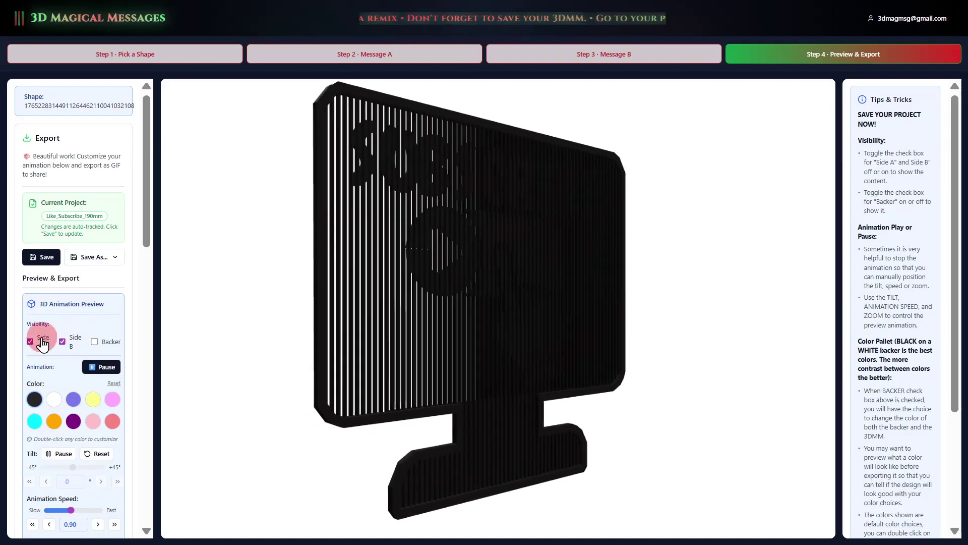
# - Hide Side A and Side B in the 3D preview, then show both sides again
pyautogui.click(81, 345)
pyautogui.click(47, 347)
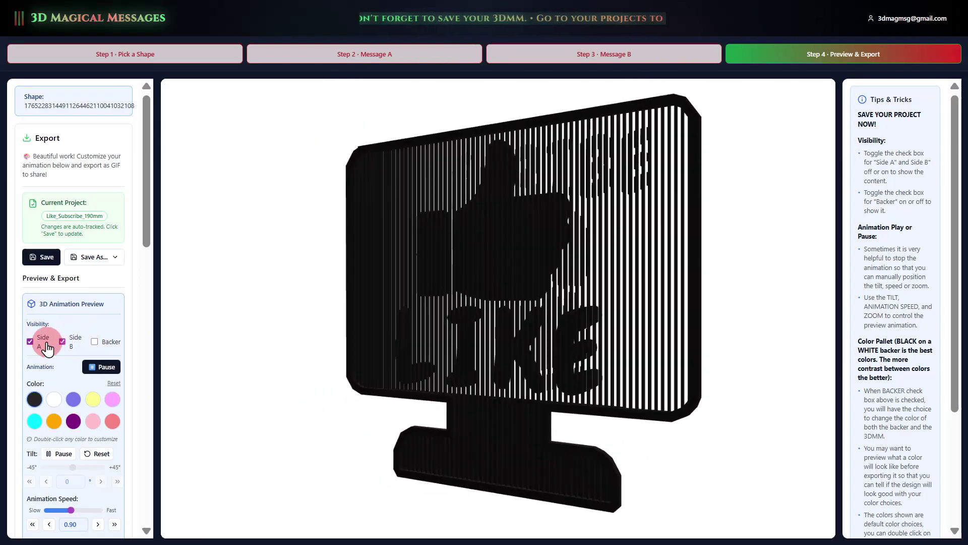
pyautogui.click(47, 347)
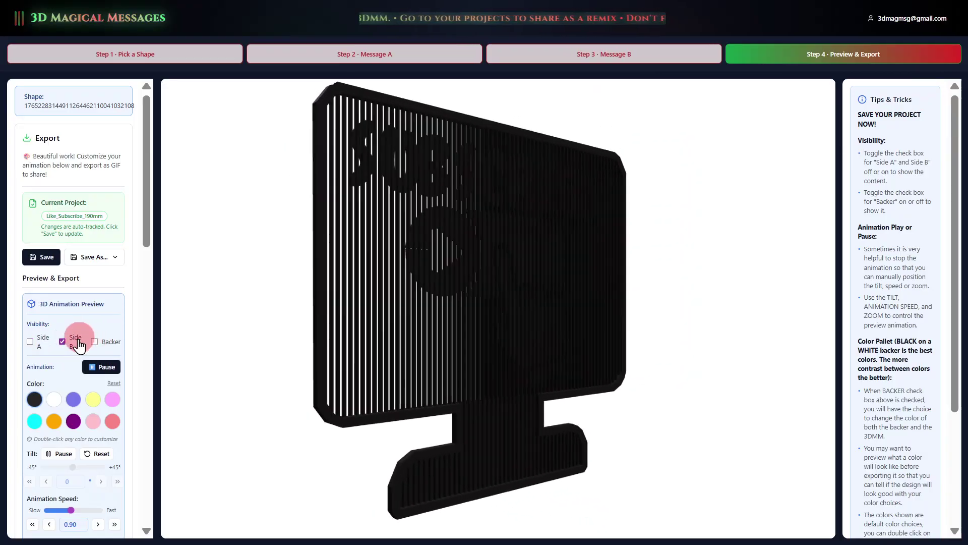
pyautogui.click(75, 342)
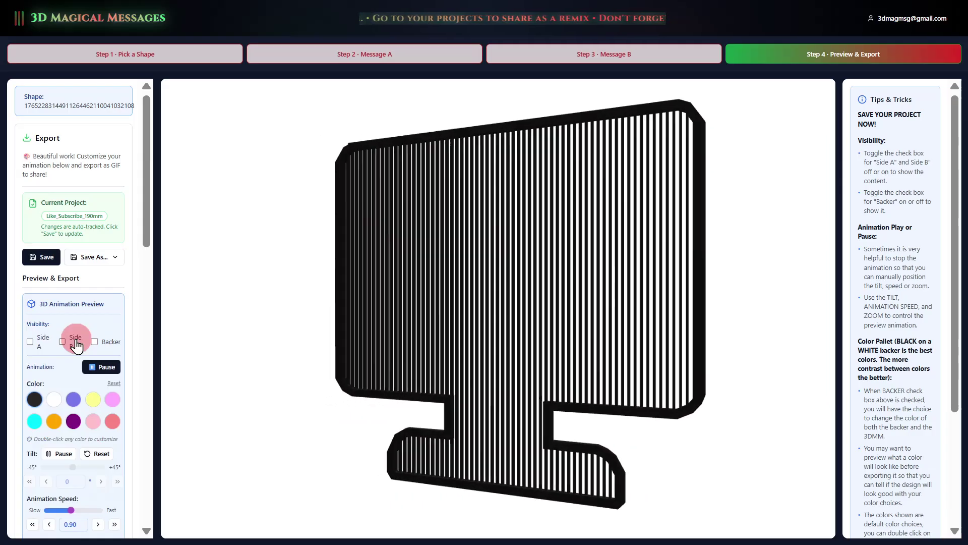
pyautogui.click(62, 342)
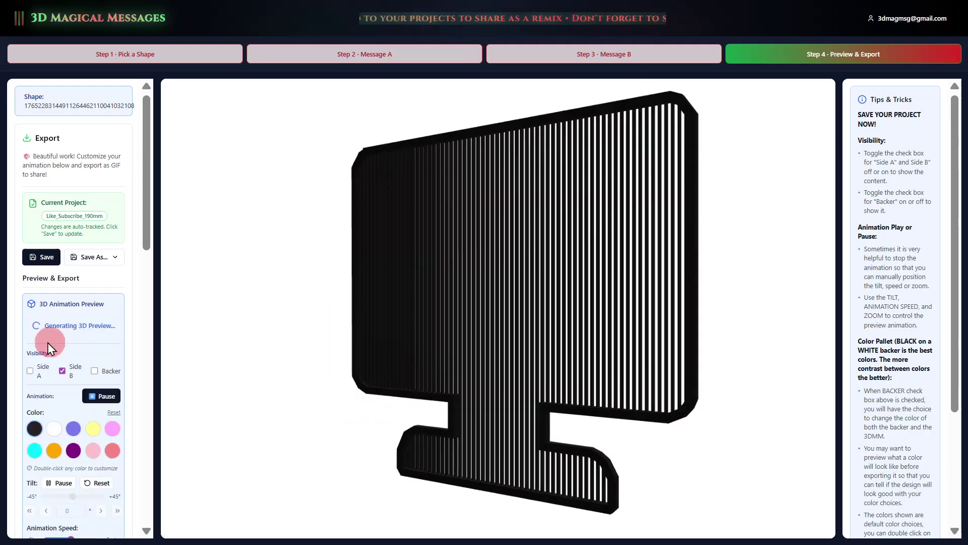
pyautogui.click(31, 341)
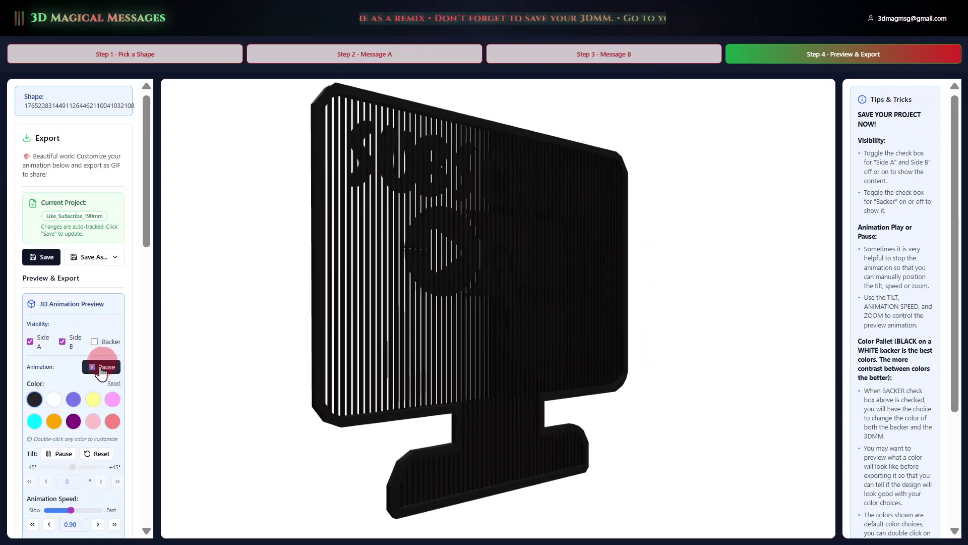
# - Pause the animation and try violet-blue, pink, coral red and cyan on the model before setting its color back to black
pyautogui.click(100, 368)
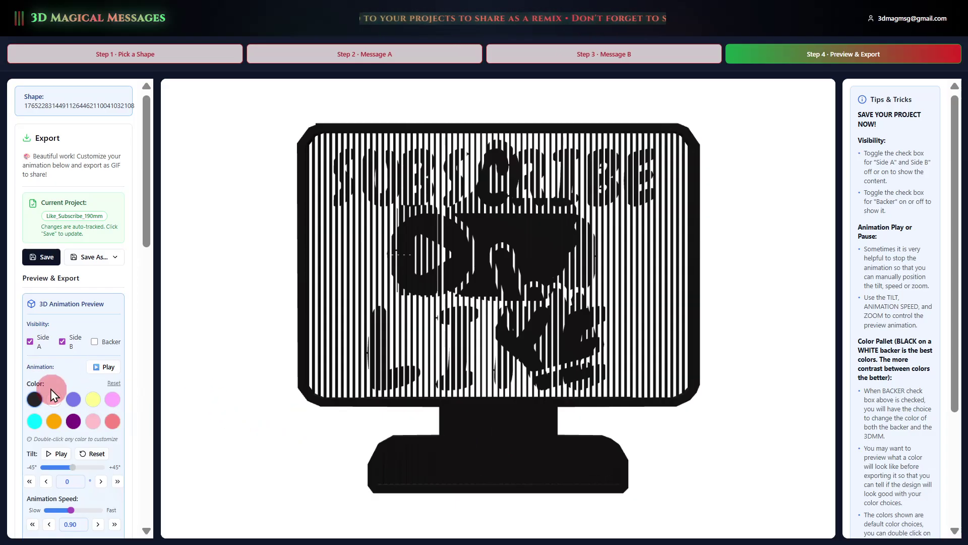
pyautogui.click(73, 400)
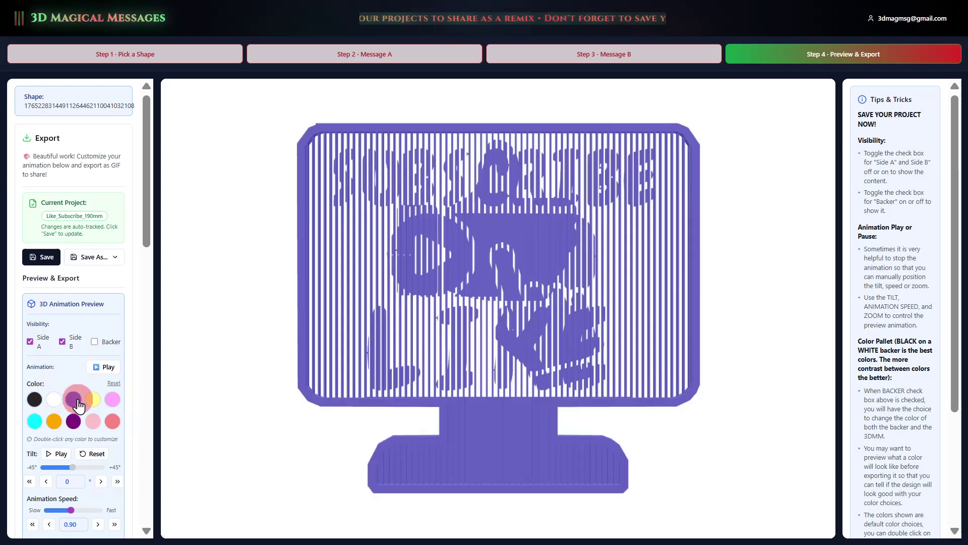
pyautogui.click(112, 400)
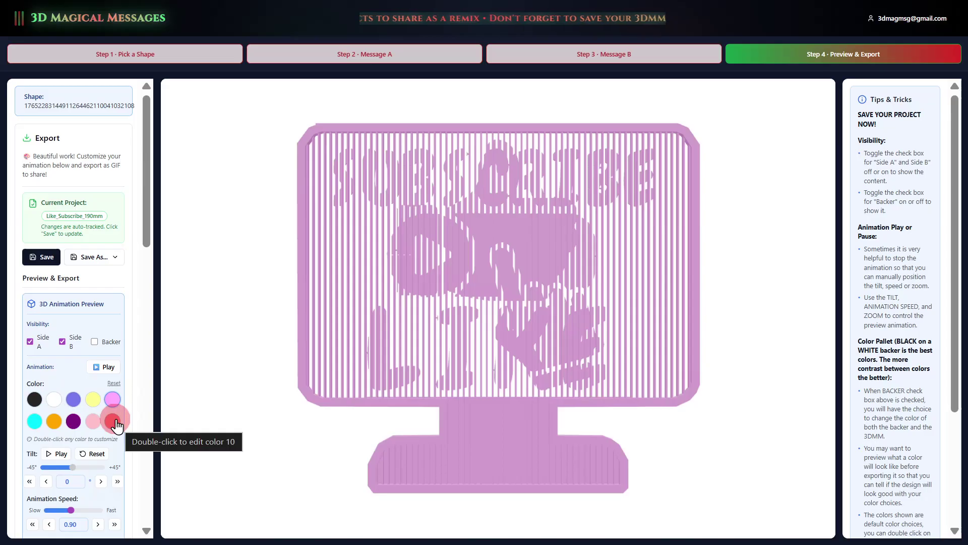
pyautogui.click(115, 423)
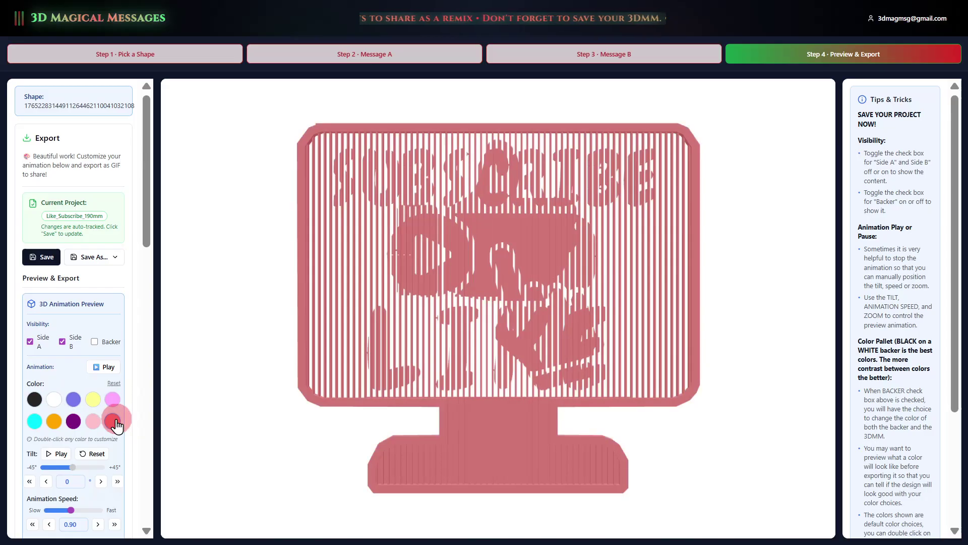
pyautogui.click(34, 422)
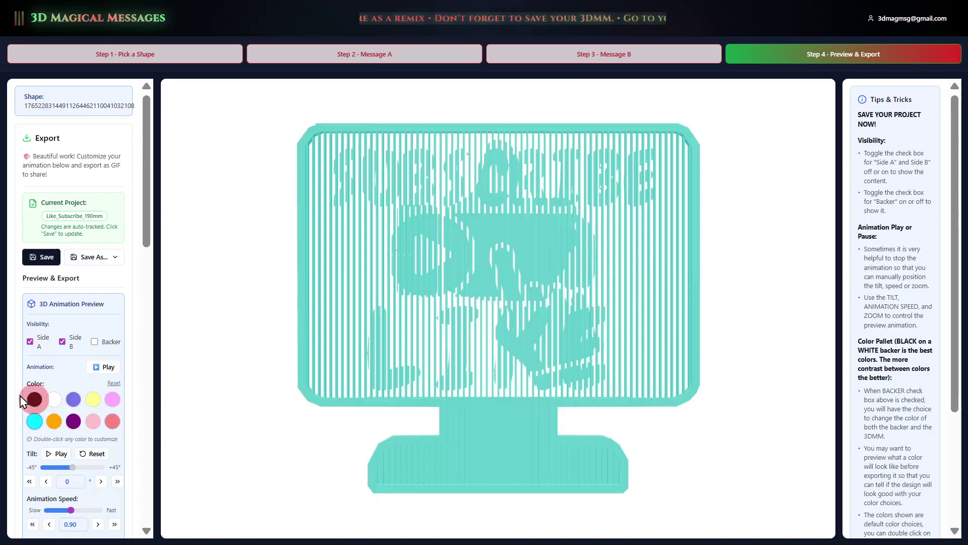
pyautogui.click(34, 400)
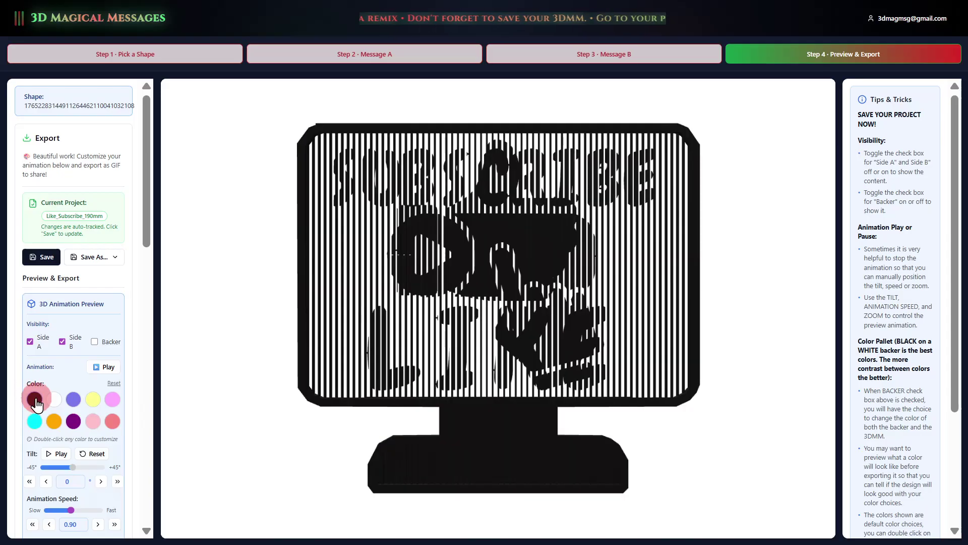
# - Show the backer and try pink as its color, then set it back to white and hide the backer
pyautogui.click(108, 347)
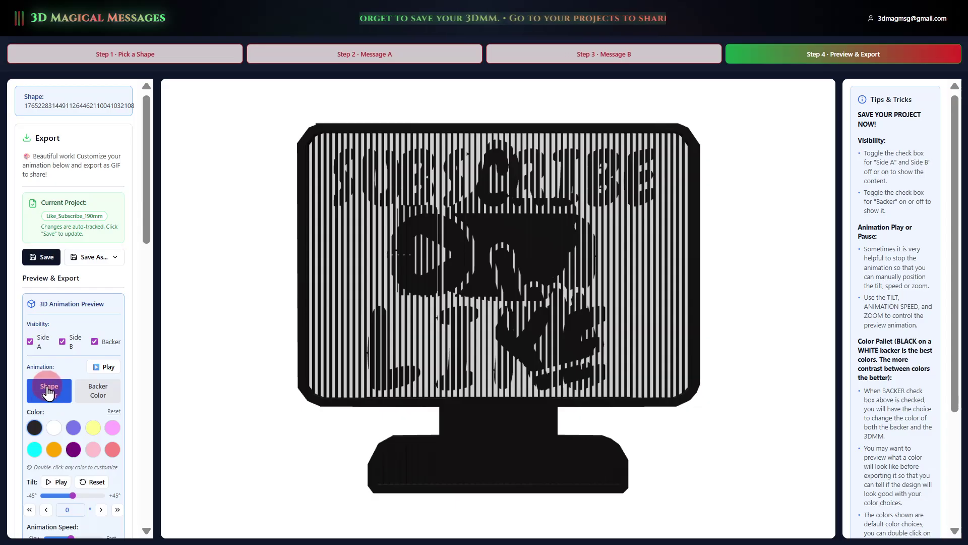
pyautogui.click(96, 392)
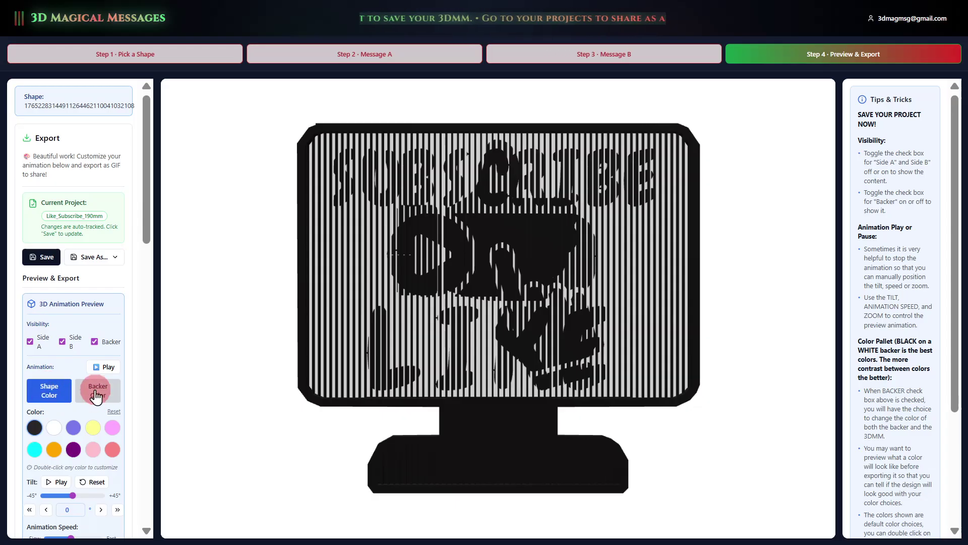
pyautogui.click(89, 427)
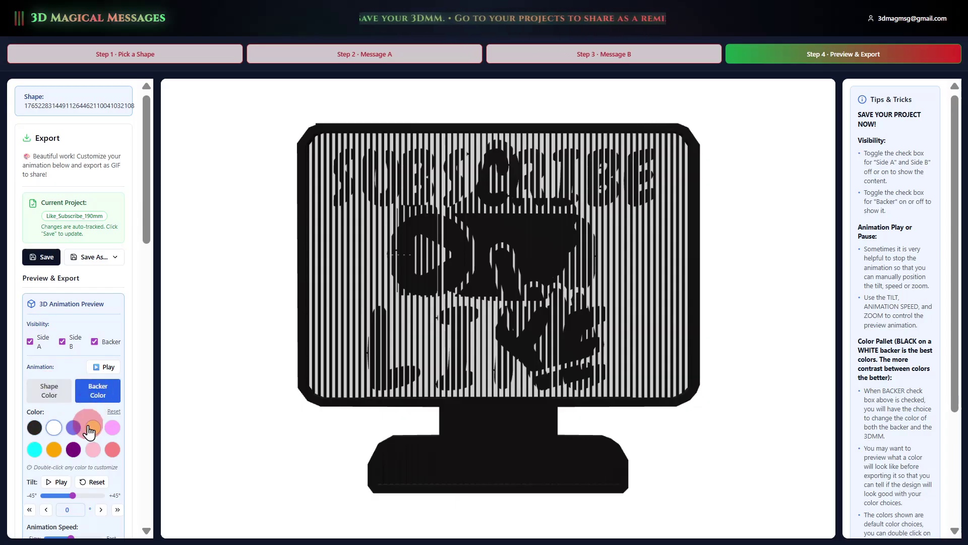
pyautogui.click(106, 431)
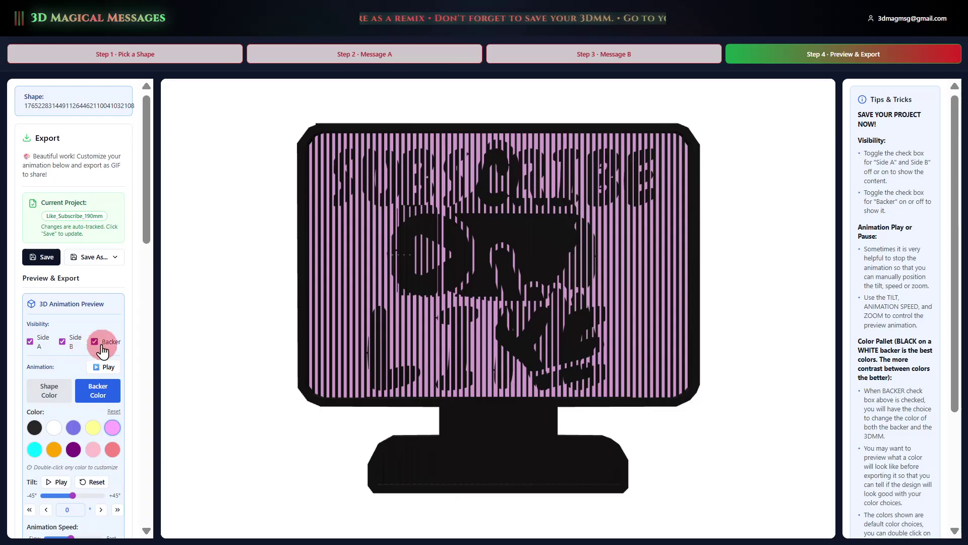
pyautogui.click(55, 428)
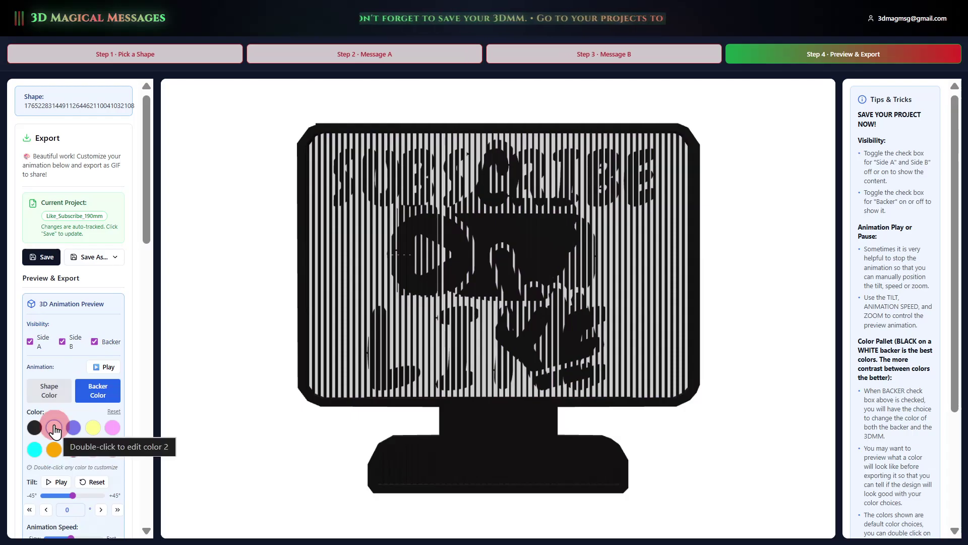
pyautogui.click(111, 348)
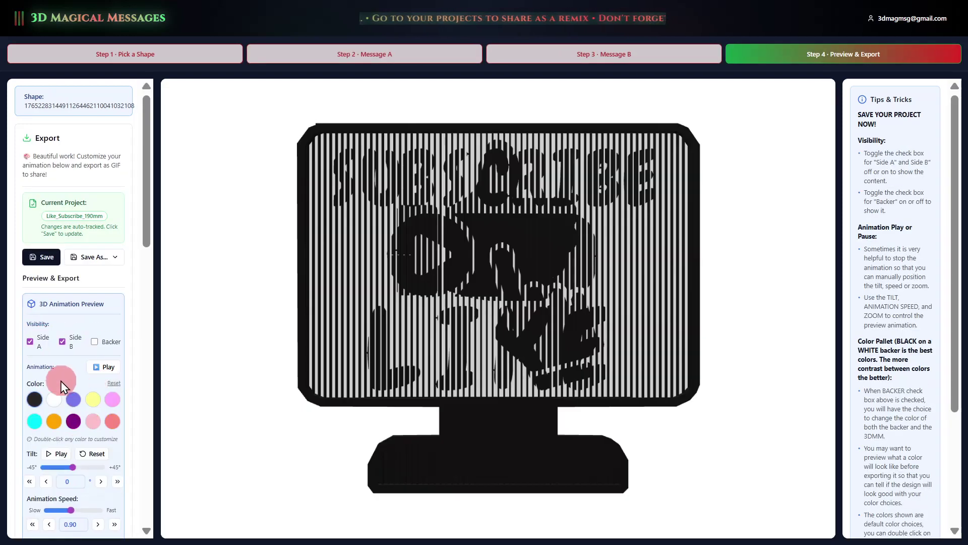
# - Change the light pink swatch, color 9, to #d71939 and save it, then reset the palette to its default colors
pyautogui.click(31, 414)
pyautogui.click(94, 422)
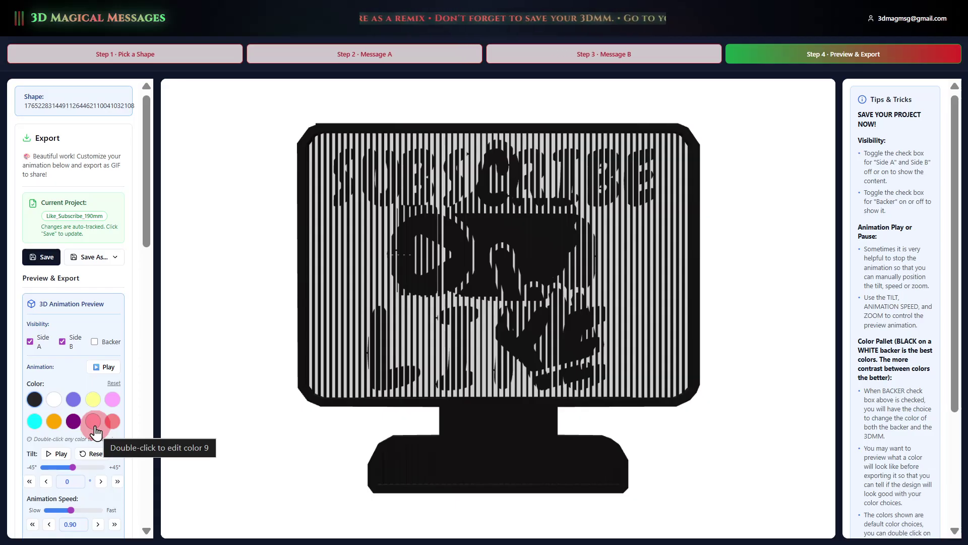
pyautogui.doubleClick(94, 421)
pyautogui.click(61, 452)
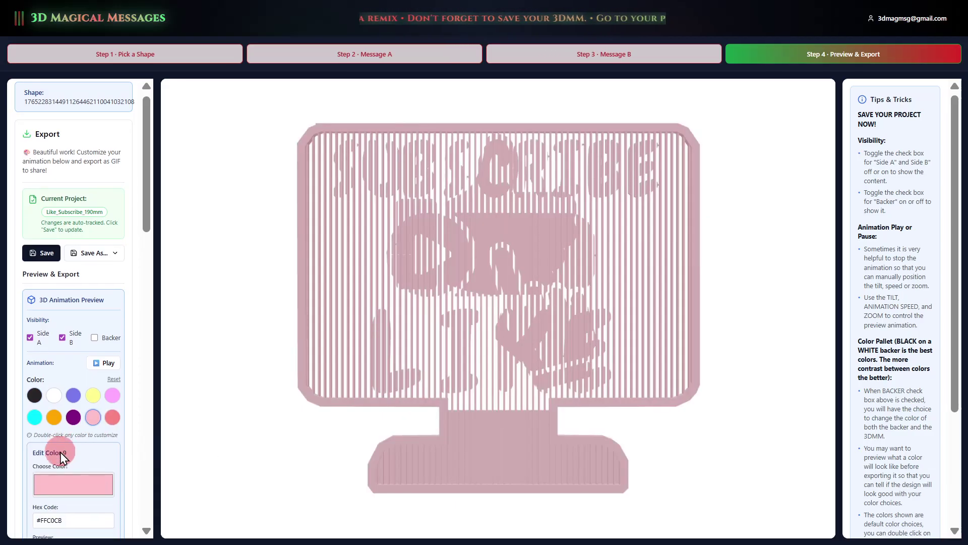
pyautogui.scroll(-3, 59, 451)
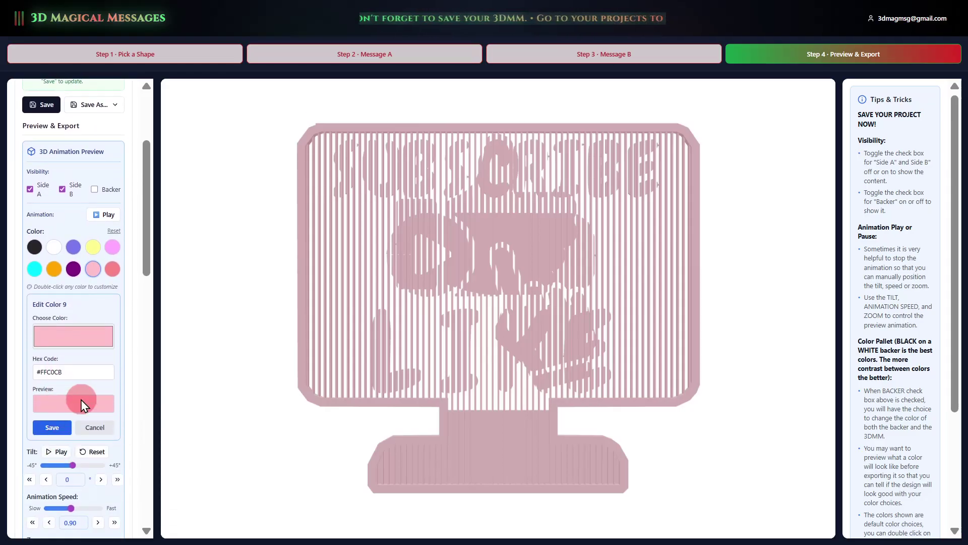
pyautogui.click(95, 341)
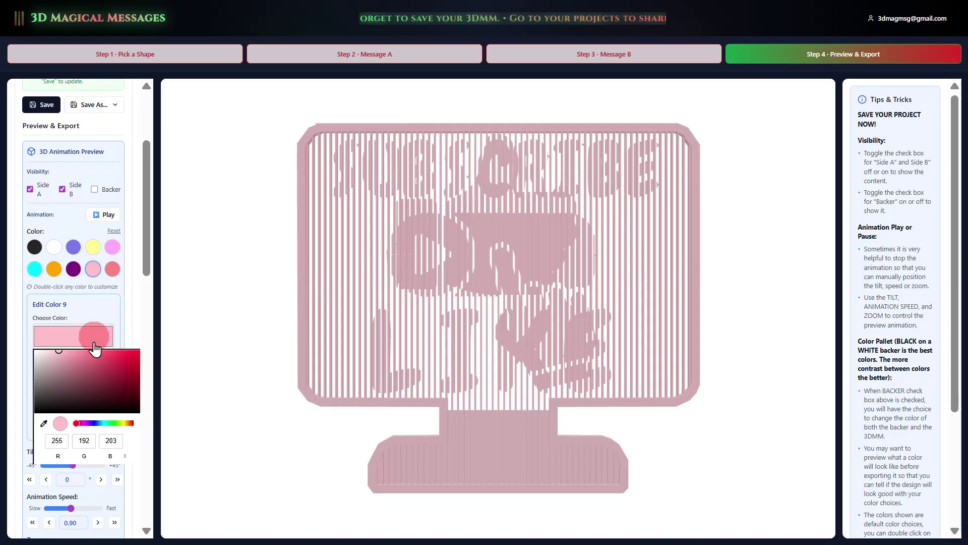
pyautogui.click(127, 361)
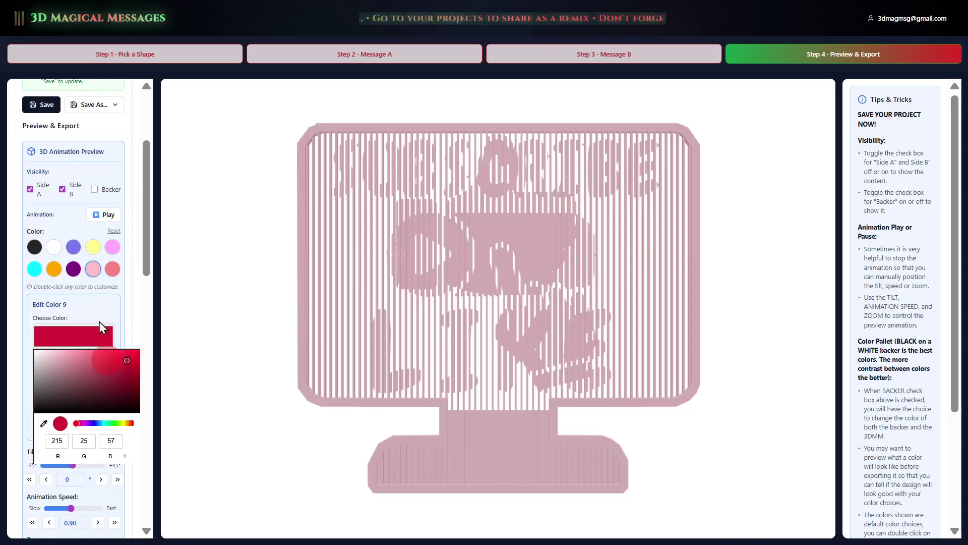
pyautogui.click(126, 335)
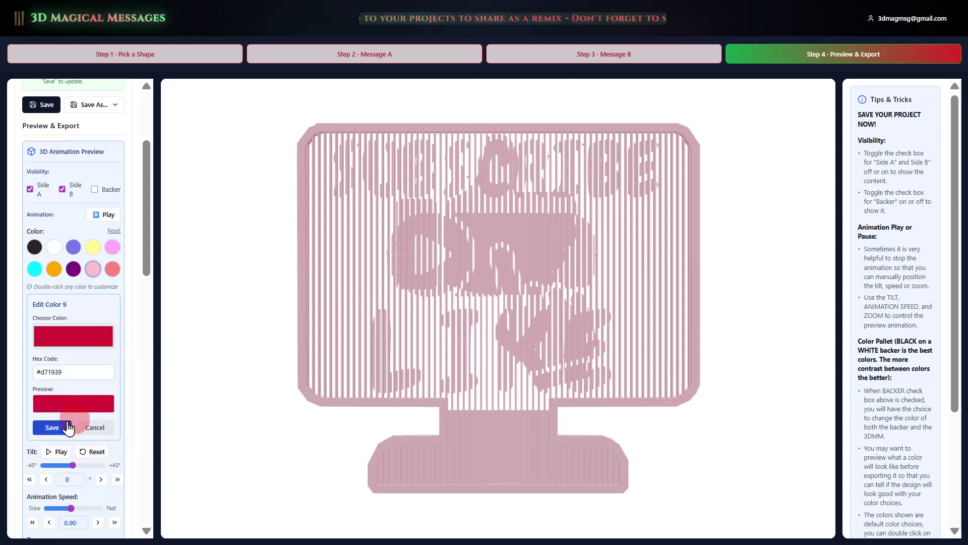
pyautogui.click(52, 427)
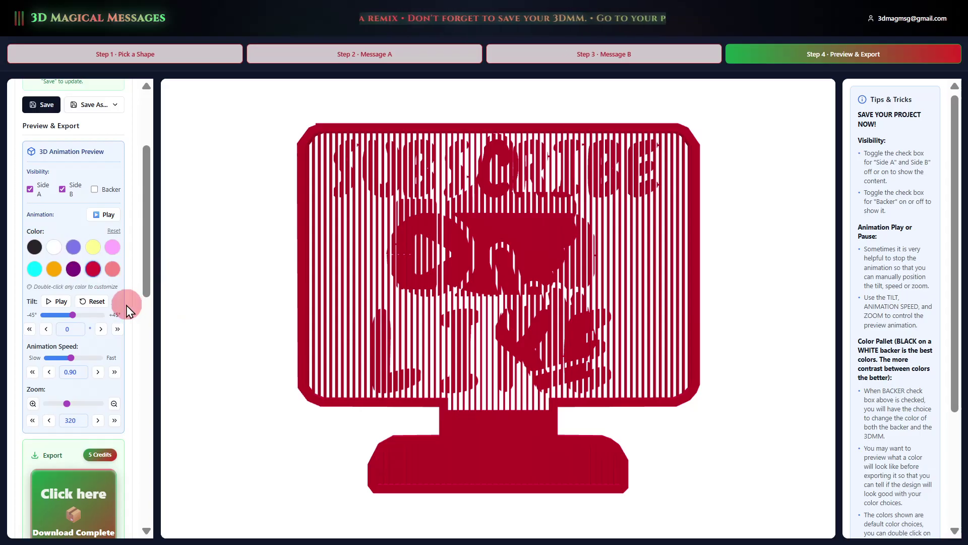
pyautogui.click(116, 231)
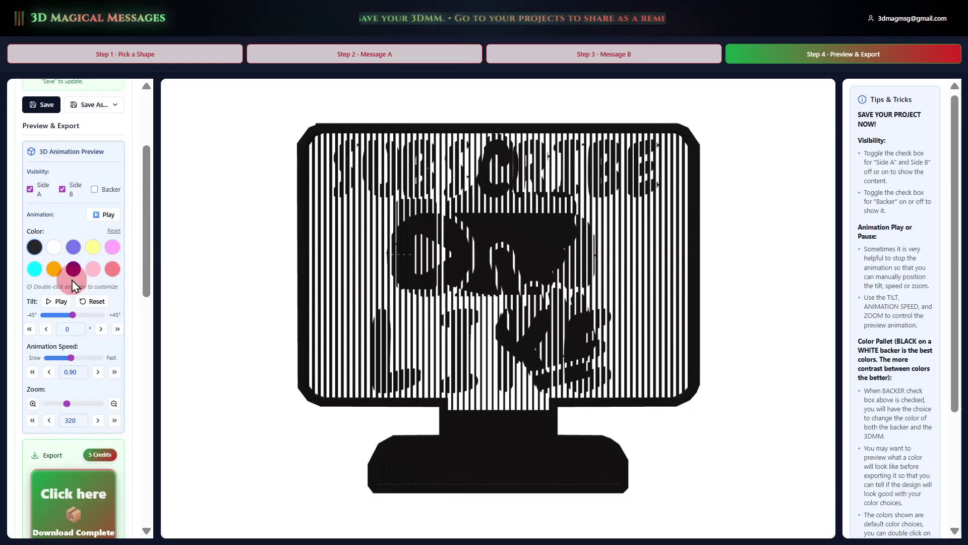
# - Play and pause the tilt animation, tilt the model manually to -37°, 45° and 25°, then reset the tilt
pyautogui.click(57, 302)
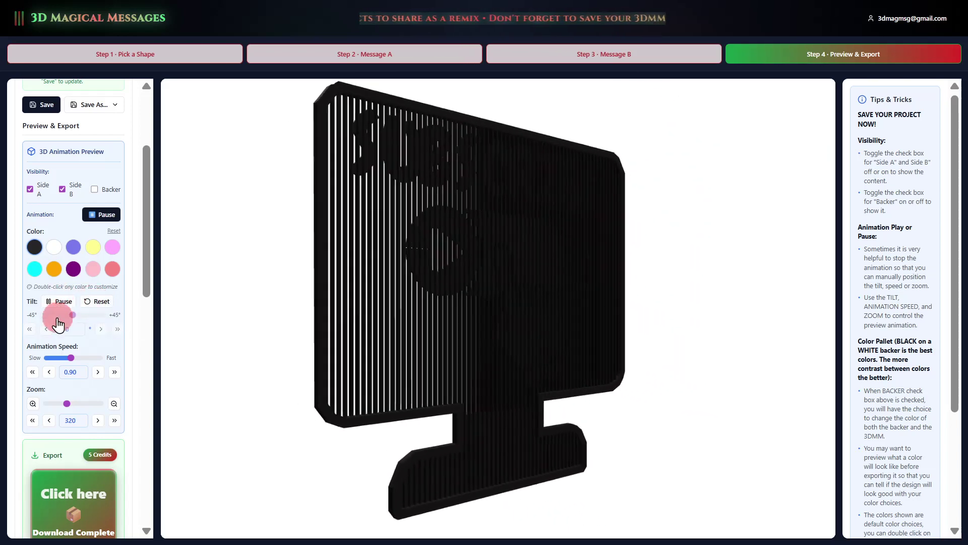
pyautogui.click(63, 305)
pyautogui.click(48, 315)
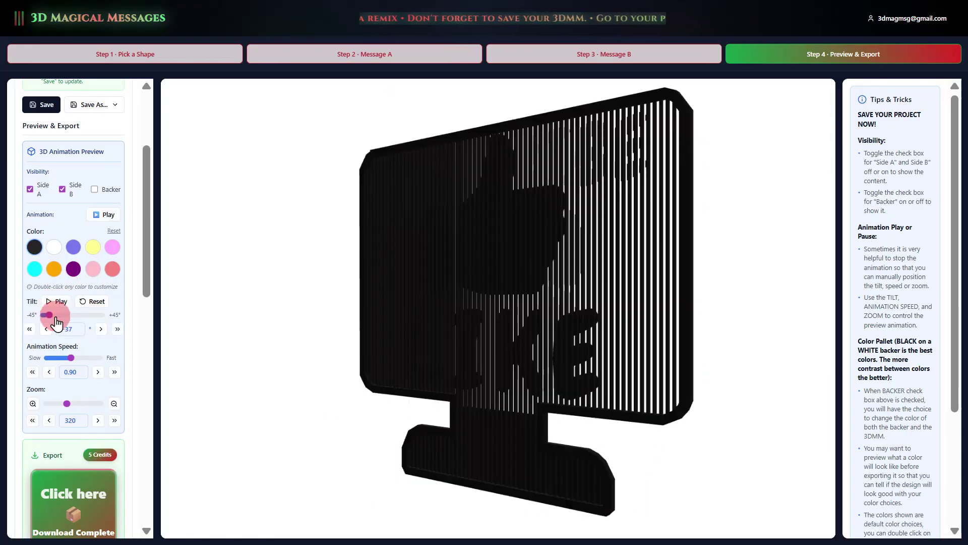
pyautogui.moveTo(55, 320); pyautogui.dragTo(92, 326)
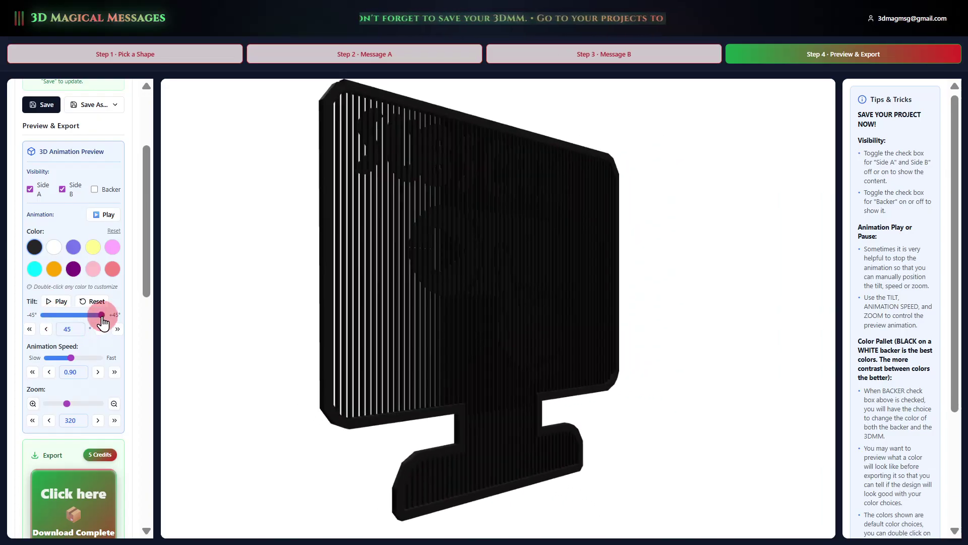
pyautogui.moveTo(102, 323); pyautogui.dragTo(90, 316)
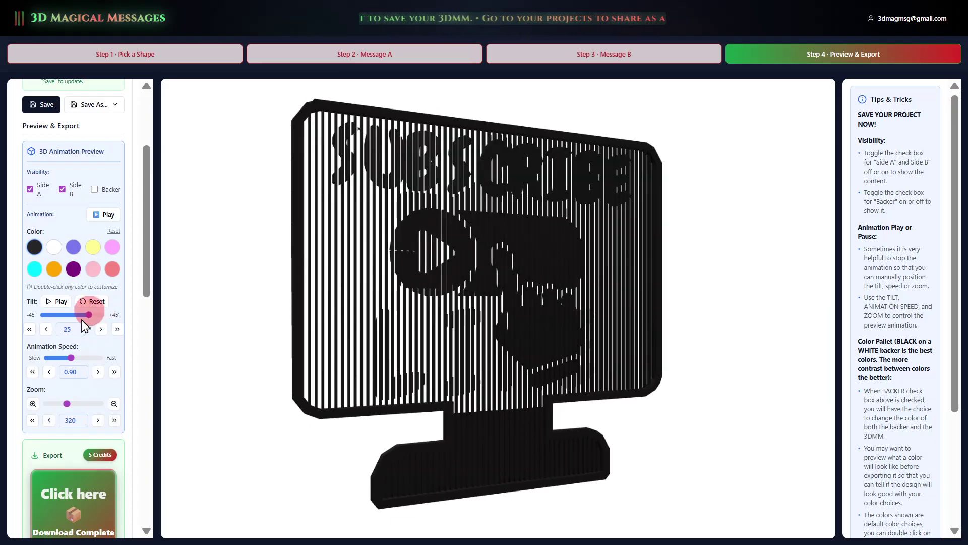
pyautogui.click(99, 302)
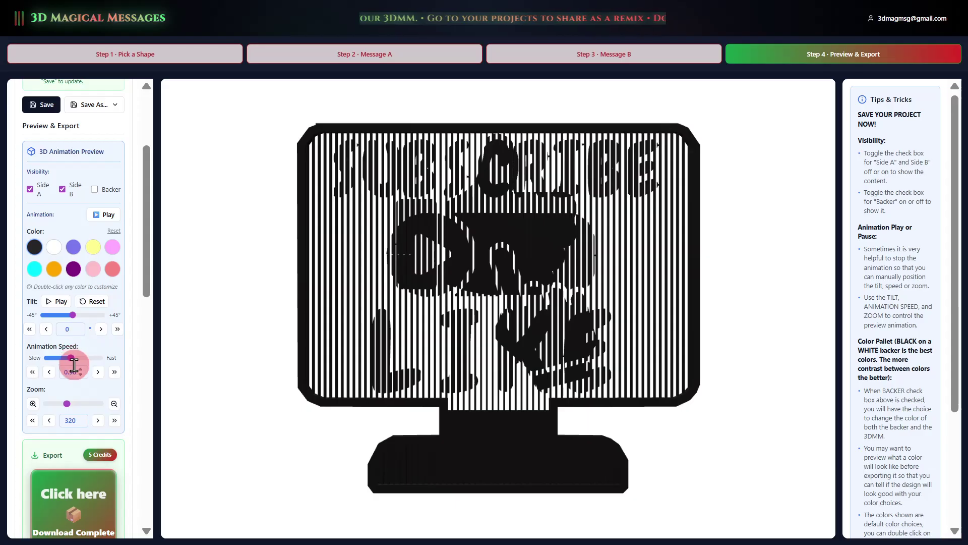
pyautogui.click(73, 315)
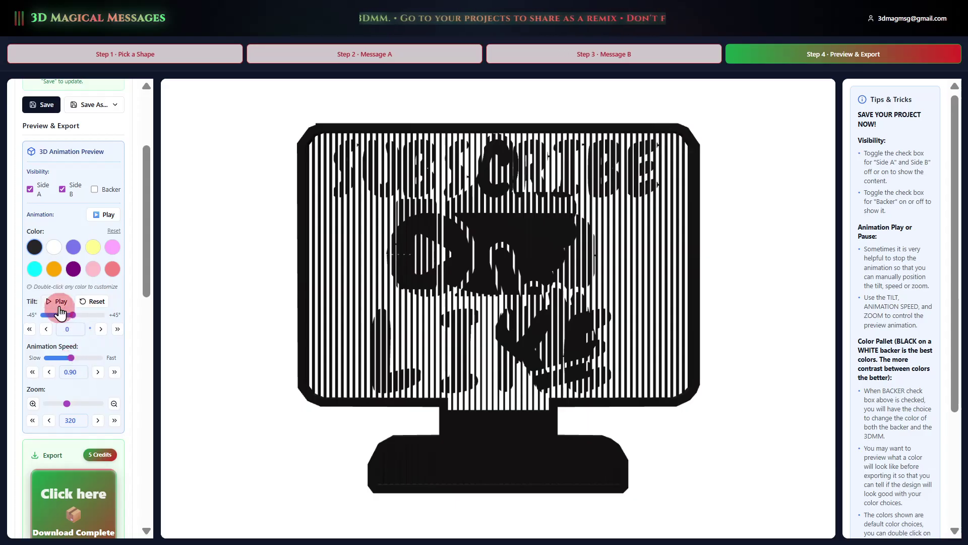
# - Restart the animation, try slower and faster speeds before setting it to 1.08, and set the preview zoom to 465
pyautogui.click(62, 303)
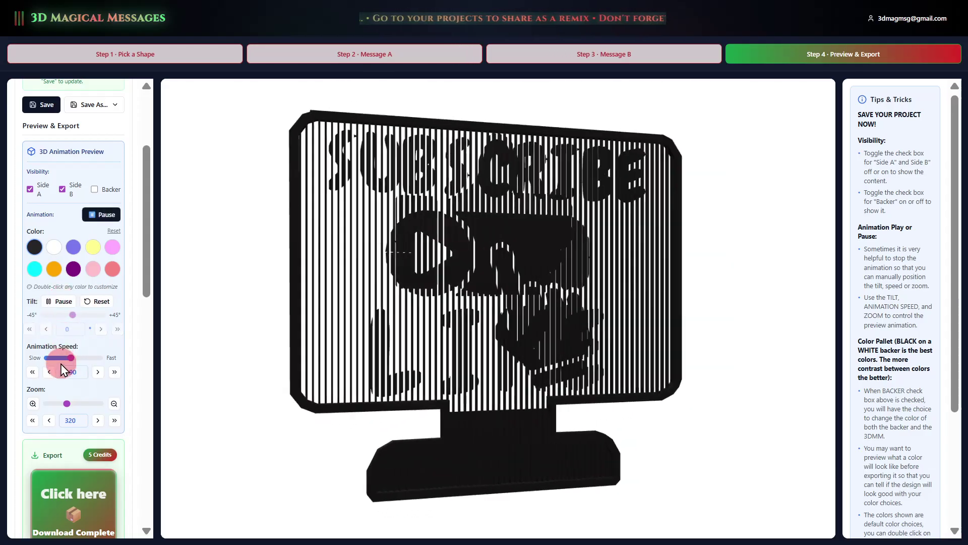
pyautogui.click(58, 358)
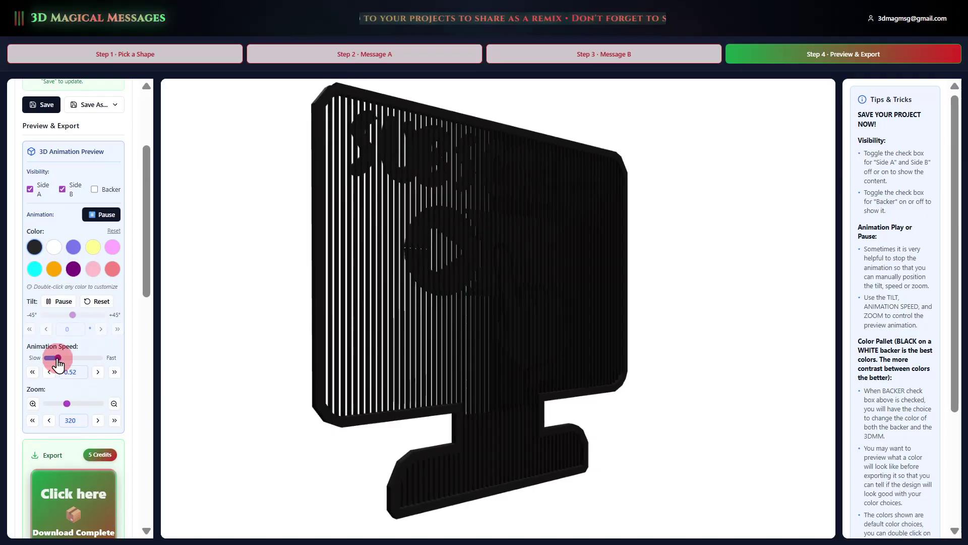
pyautogui.click(101, 359)
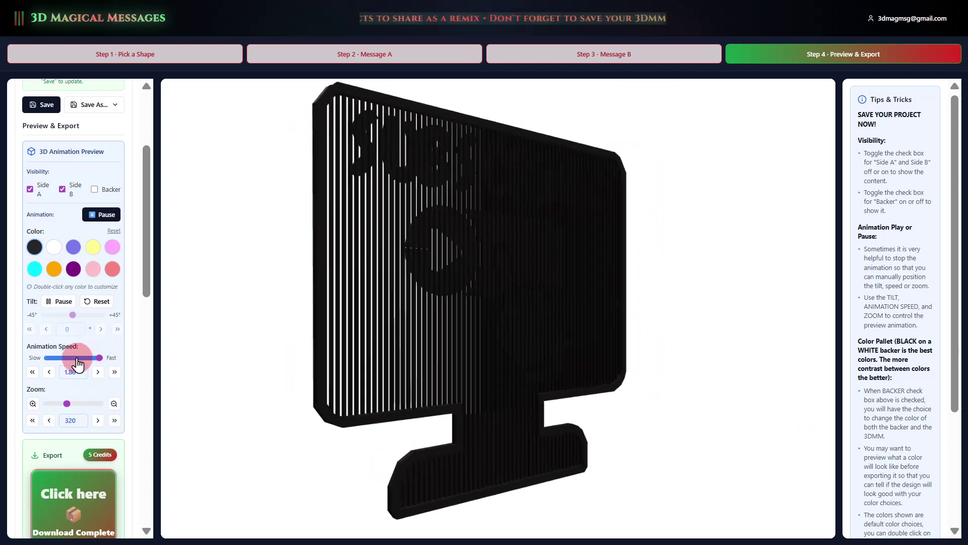
pyautogui.click(76, 358)
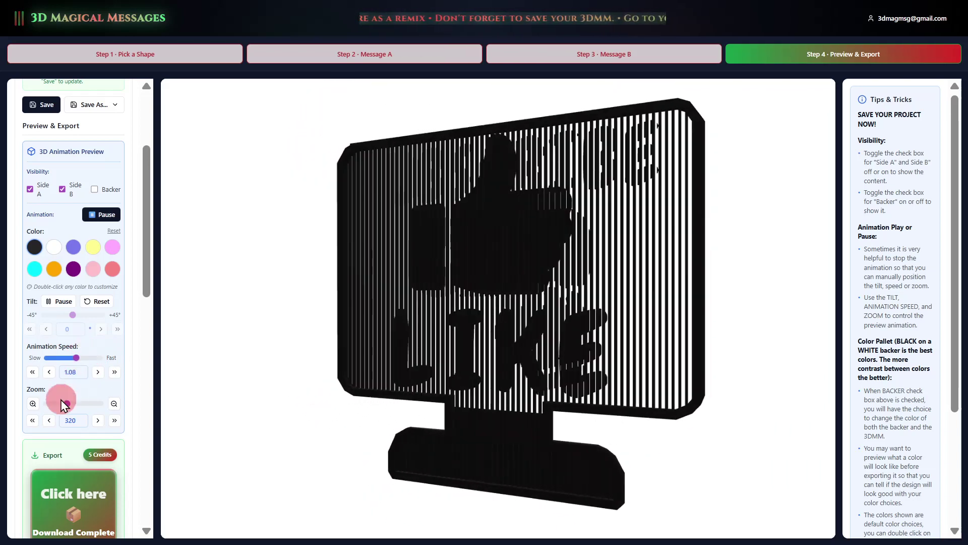
pyautogui.click(84, 404)
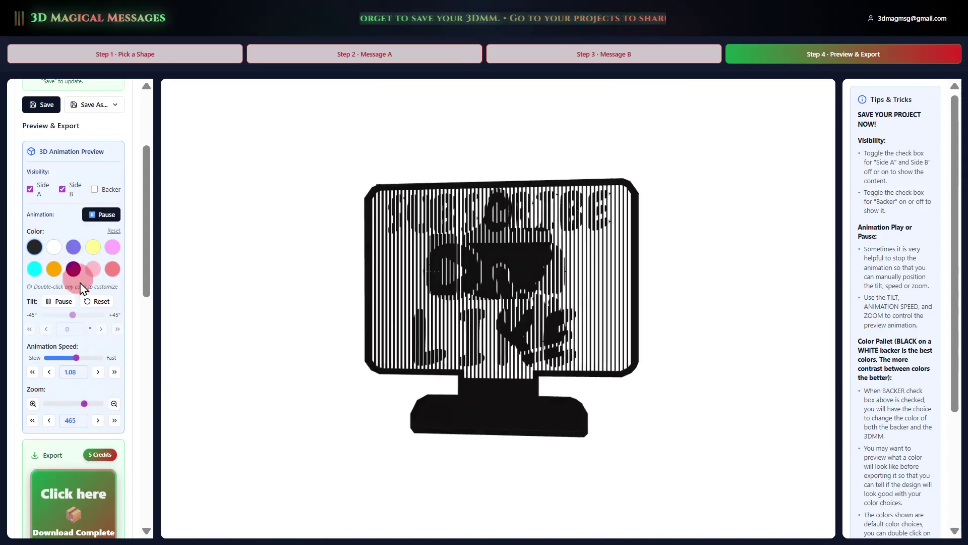
pyautogui.click(103, 303)
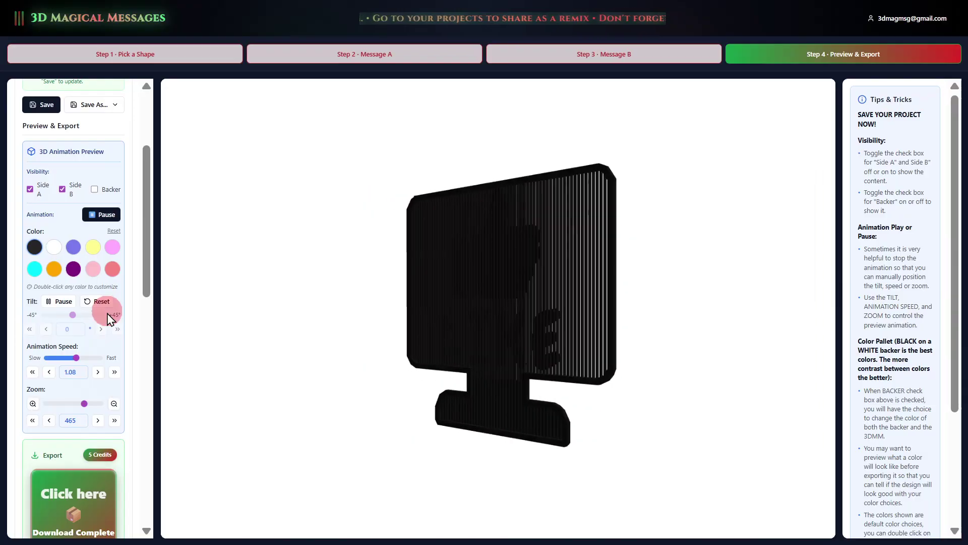
# - Review the complete package download, the individual GIF, STL, backer frame and PDF exports, and the export dimensions
pyautogui.scroll(-5, 107, 316)
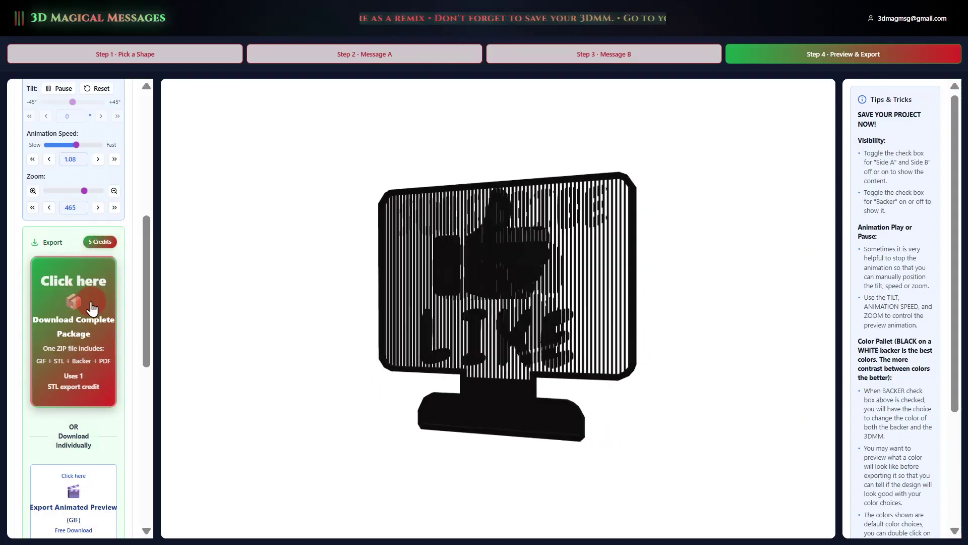
pyautogui.scroll(-3, 65, 423)
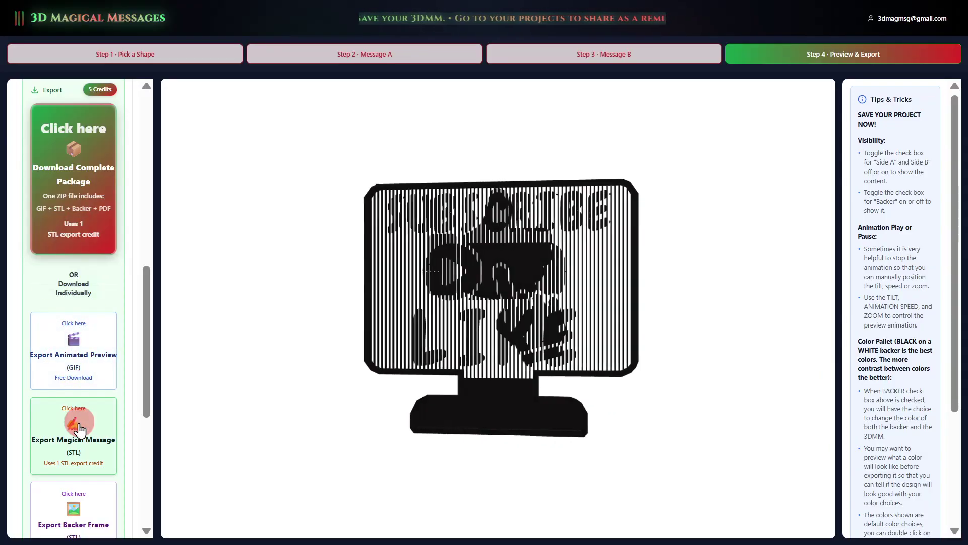
pyautogui.scroll(-1, 79, 428)
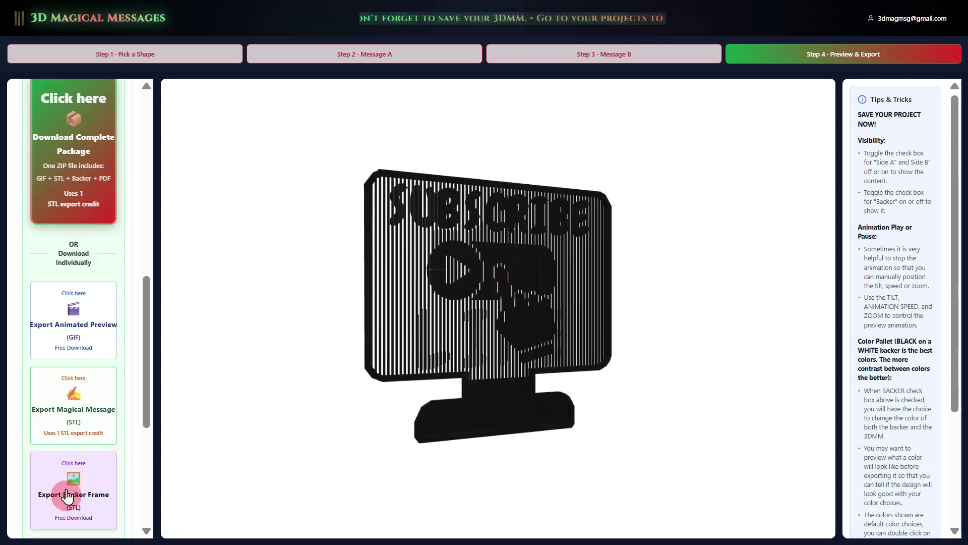
pyautogui.scroll(-1, 68, 497)
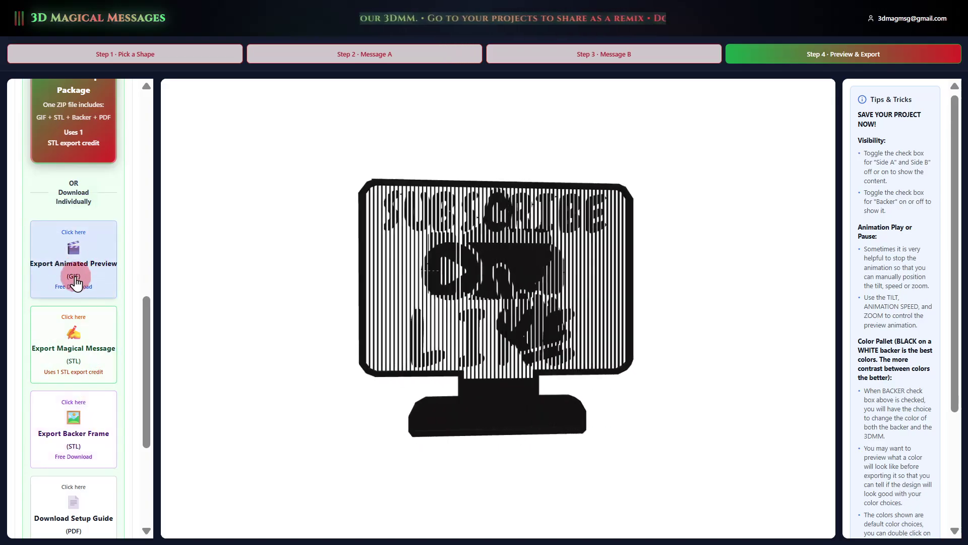
pyautogui.scroll(-1, 58, 472)
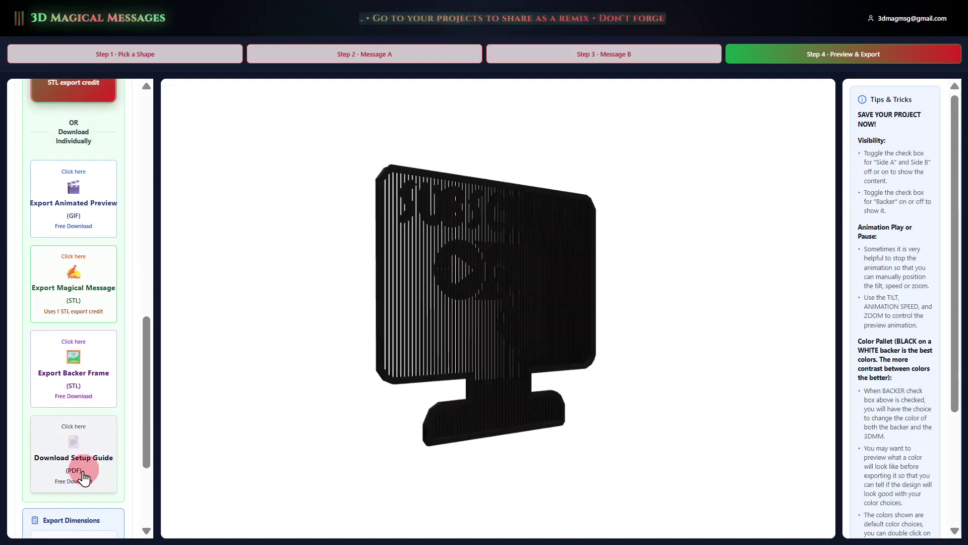
pyautogui.scroll(-3, 84, 477)
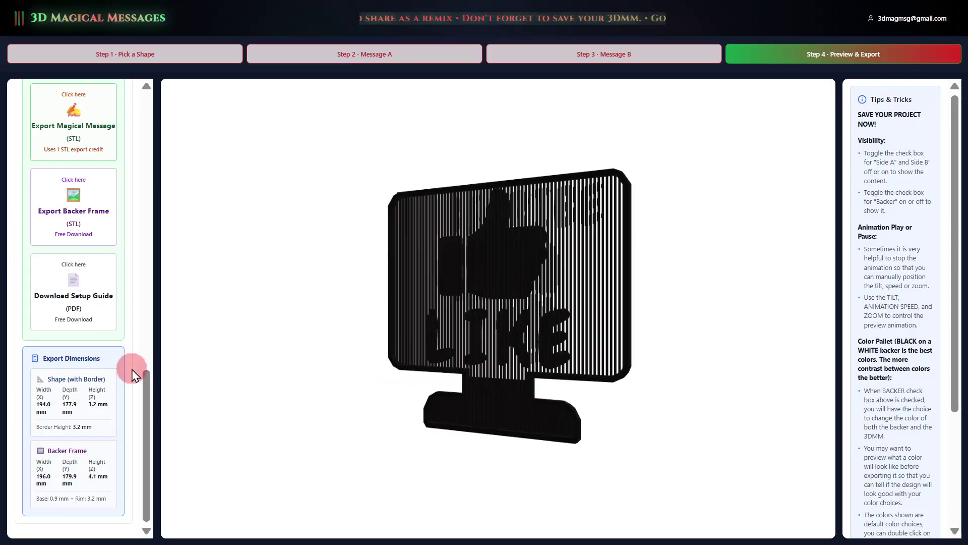
pyautogui.scroll(6, 123, 431)
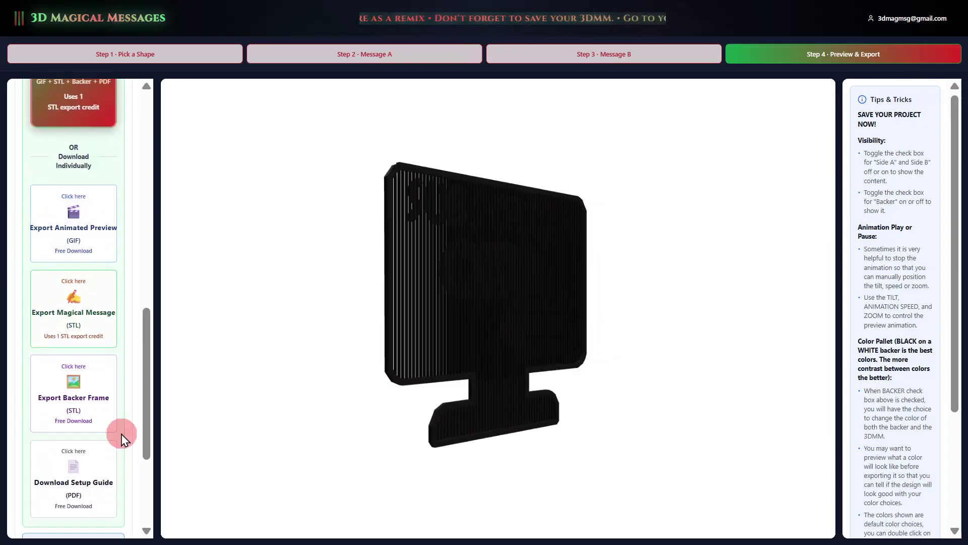
pyautogui.scroll(4, 130, 432)
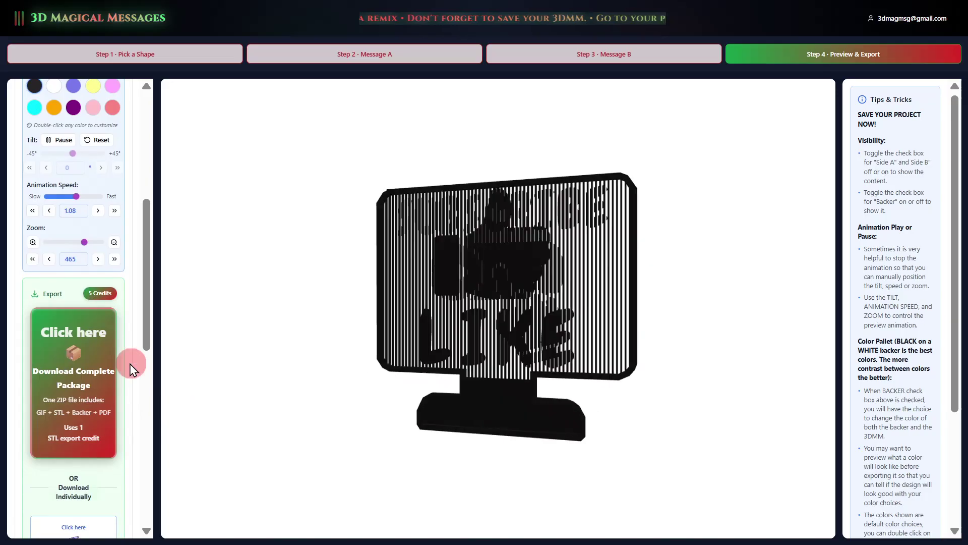
pyautogui.scroll(5, 65, 323)
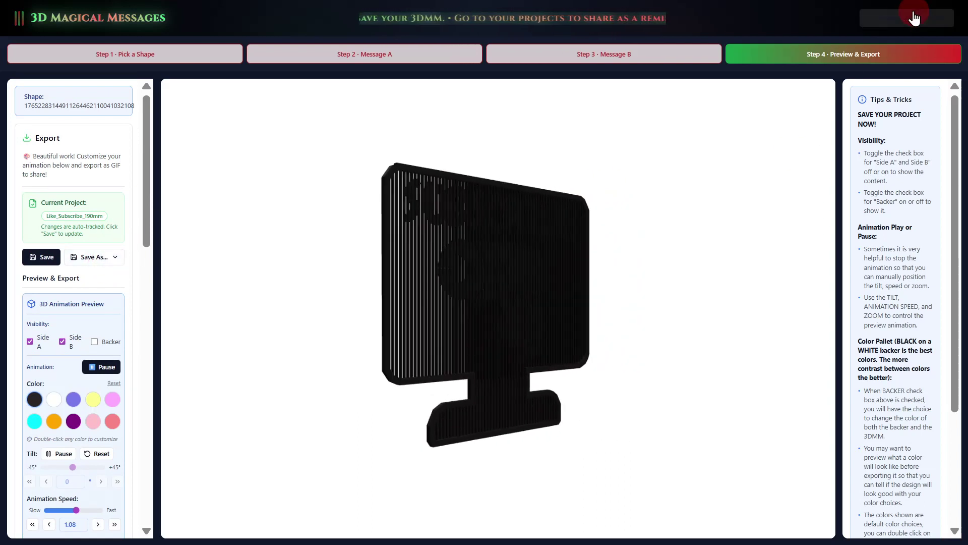
# - Go to the saved projects page and check the shape filter's choices, leaving the filter on All Shapes
pyautogui.click(898, 21)
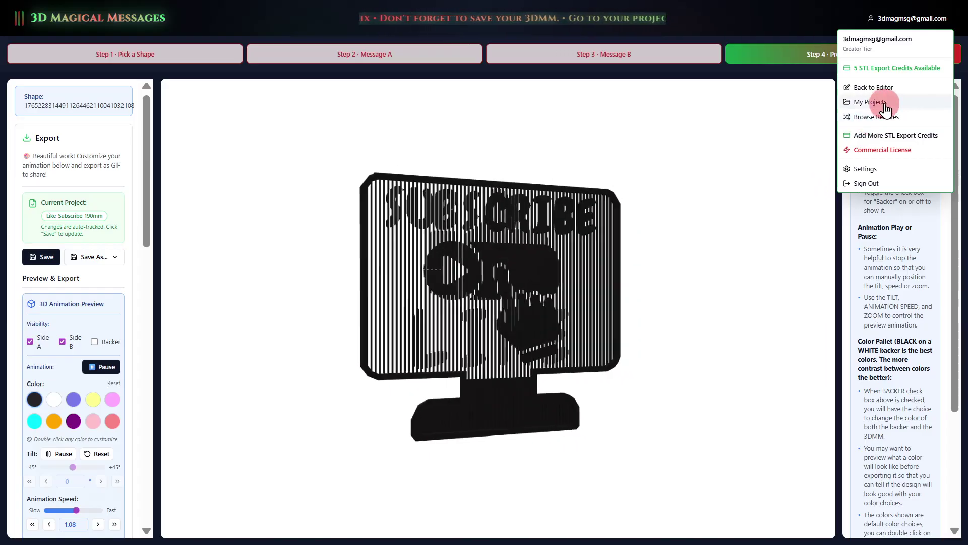
pyautogui.click(873, 102)
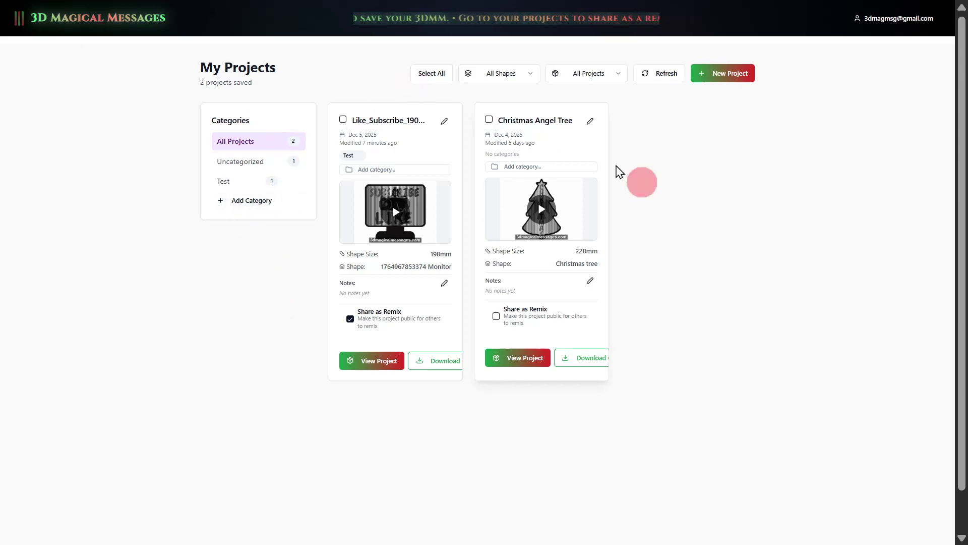
pyautogui.click(517, 82)
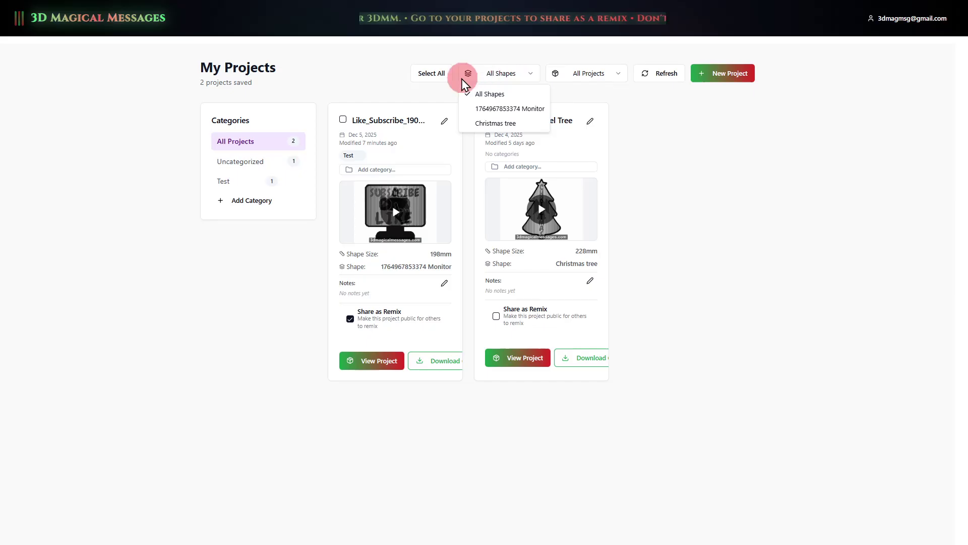
pyautogui.click(676, 111)
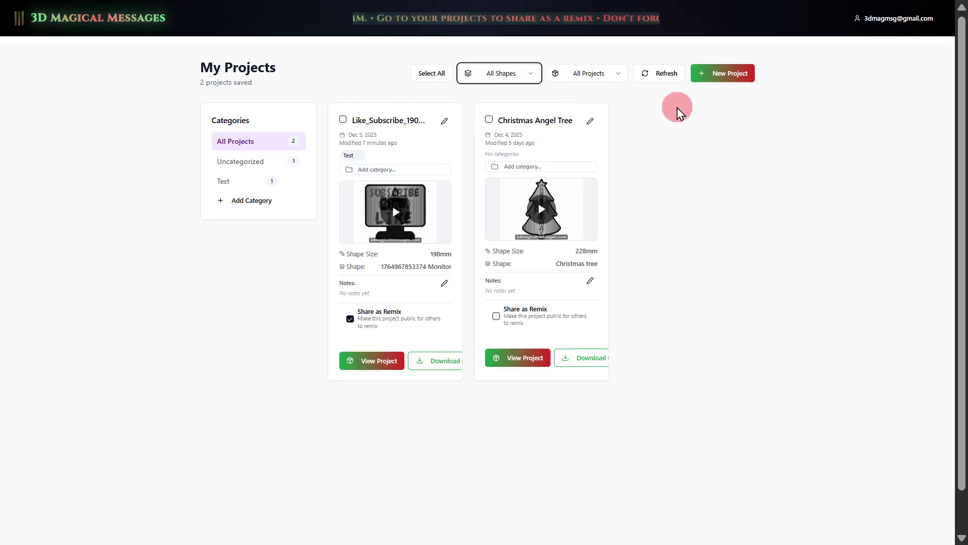
# - Start a new project and pick the square-2 shape from the shape library
pyautogui.click(709, 75)
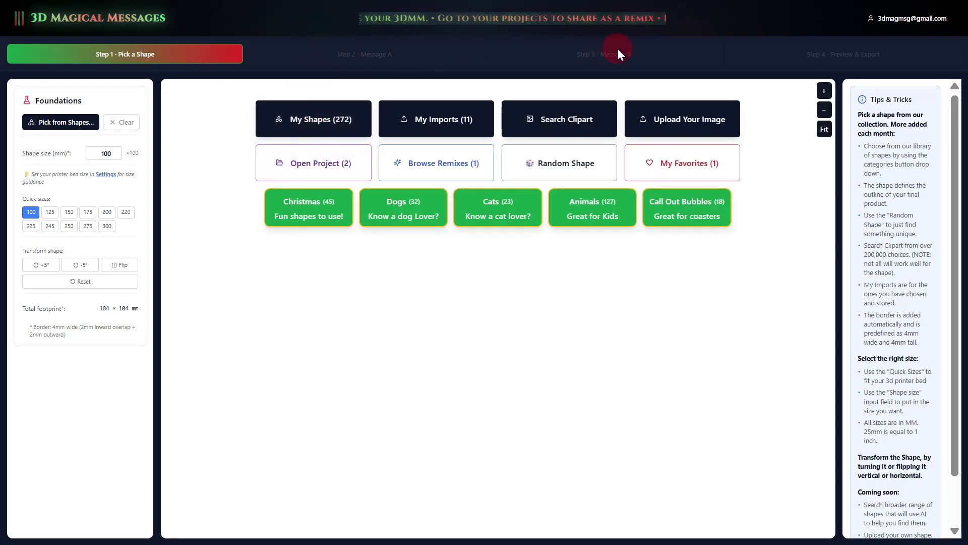
pyautogui.click(302, 117)
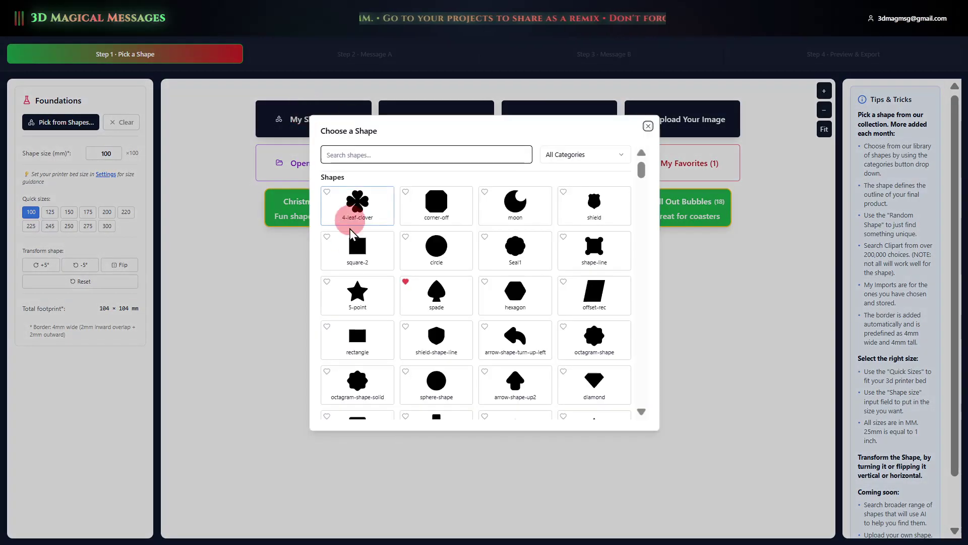
pyautogui.click(348, 261)
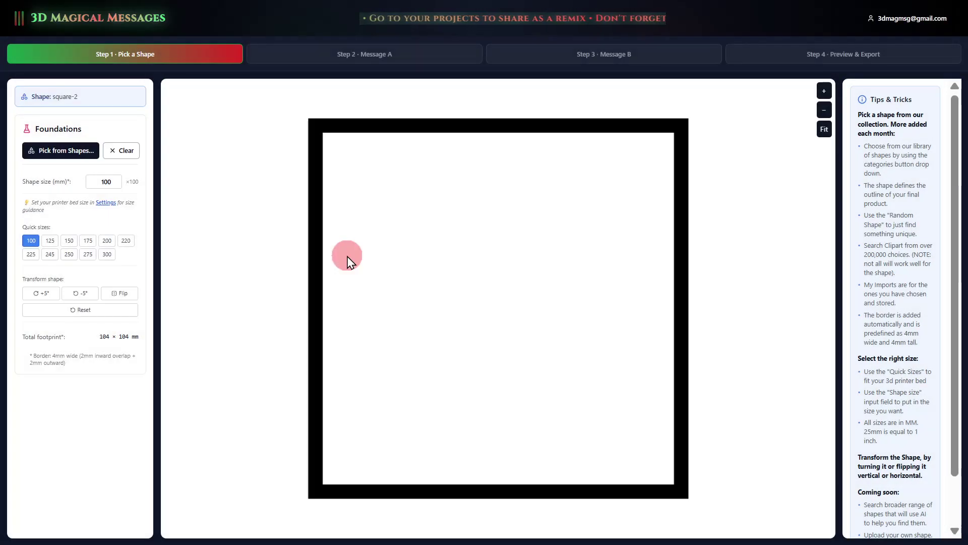
# - View the Message A, Message B and Preview & Export stages, then return to the shape stage and clear the square-2 shape
pyautogui.click(376, 57)
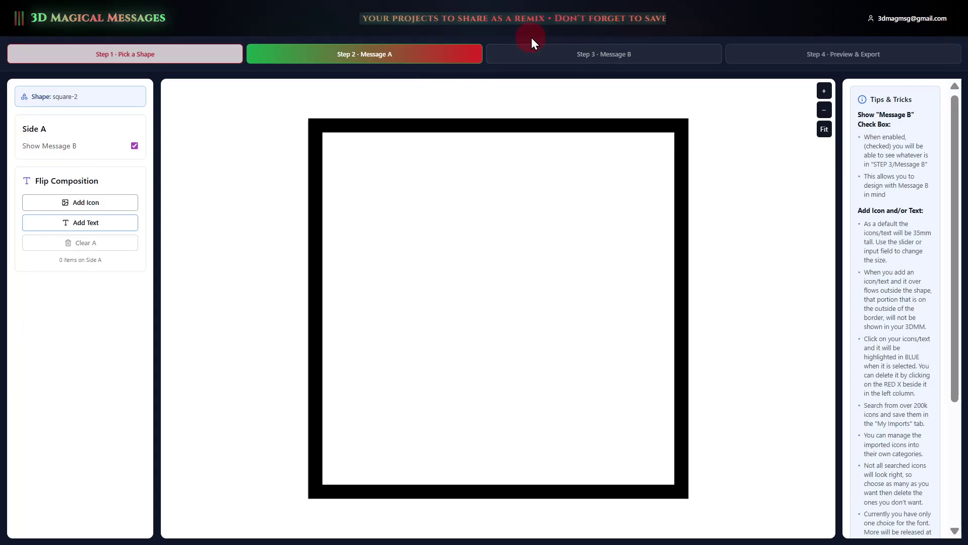
pyautogui.click(525, 57)
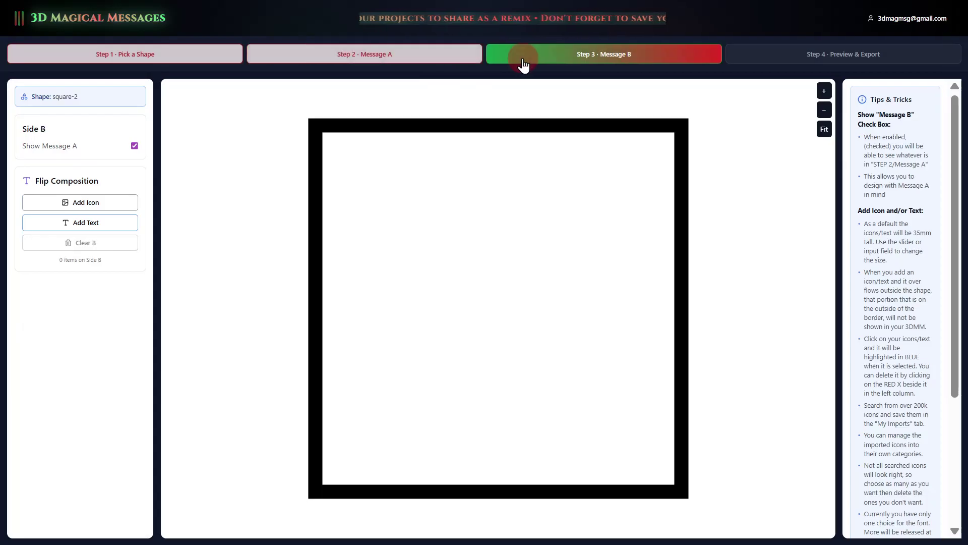
pyautogui.click(806, 63)
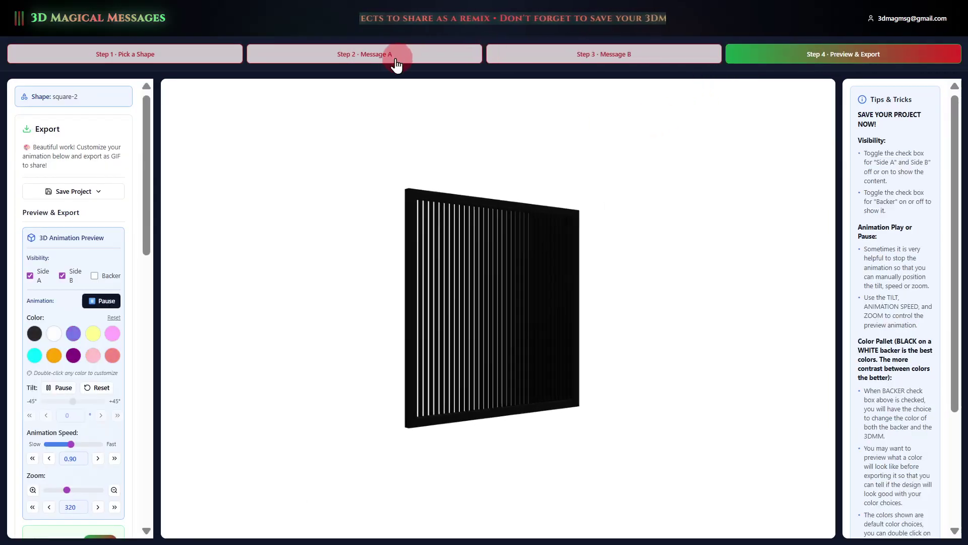
pyautogui.click(396, 61)
pyautogui.click(211, 56)
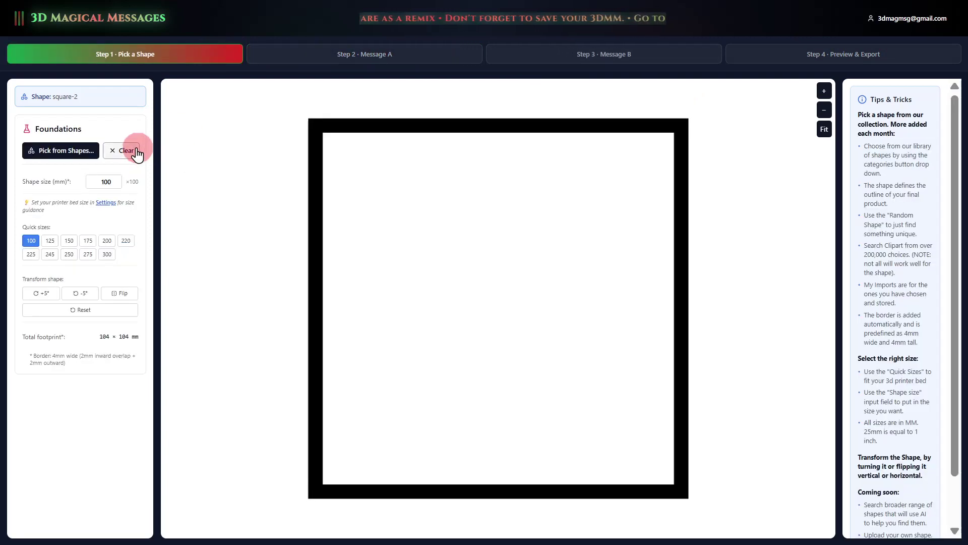
pyautogui.click(126, 151)
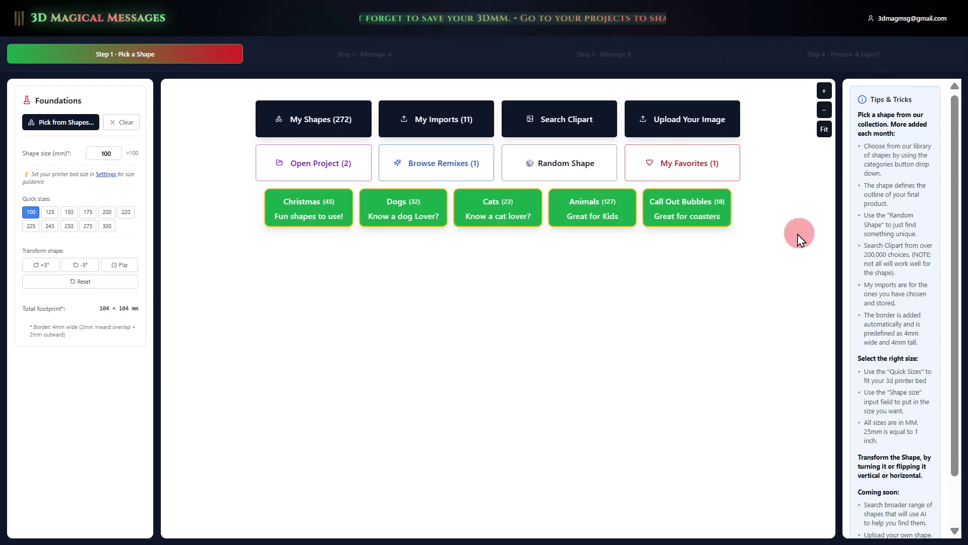
# - Open the account settings and review the sections down to Contact Support
pyautogui.click(928, 25)
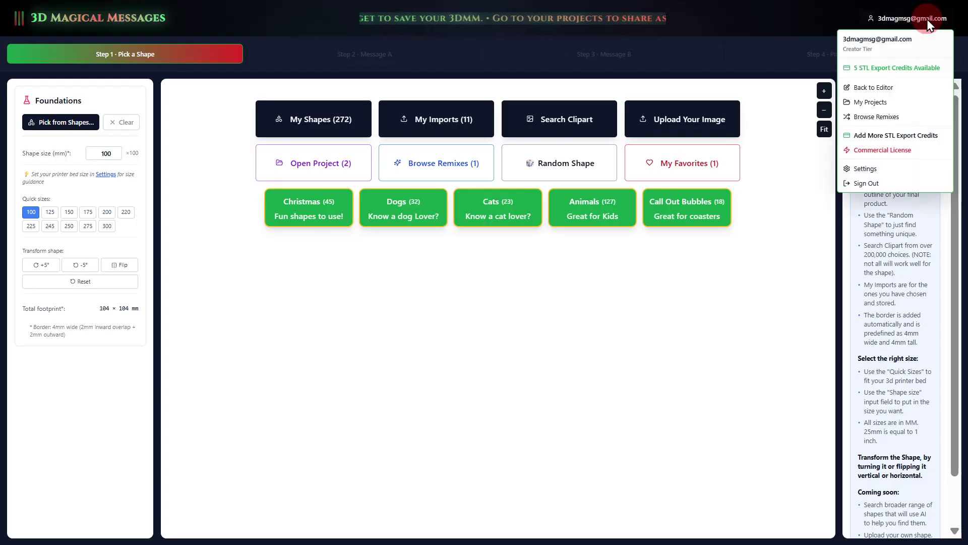
pyautogui.click(878, 174)
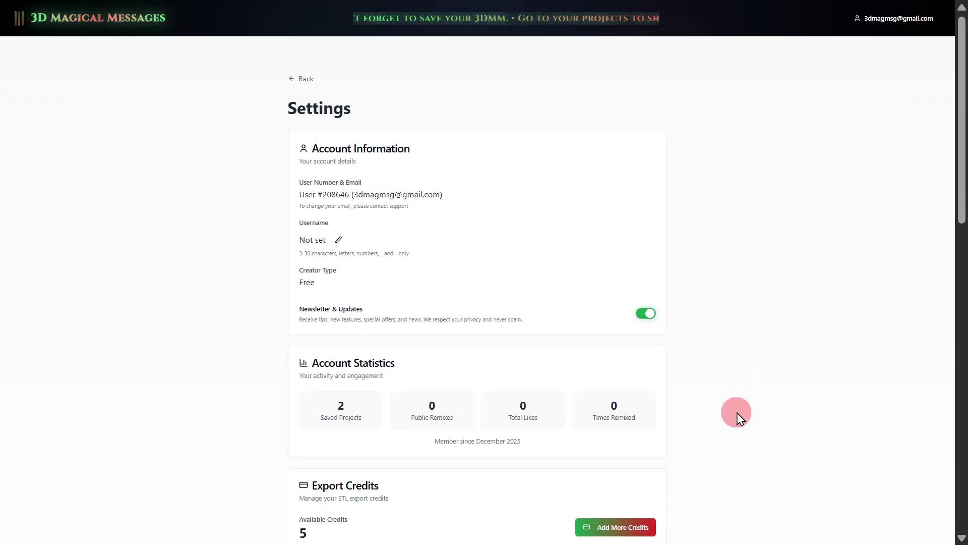
pyautogui.scroll(-13, 737, 413)
pyautogui.scroll(-3, 736, 413)
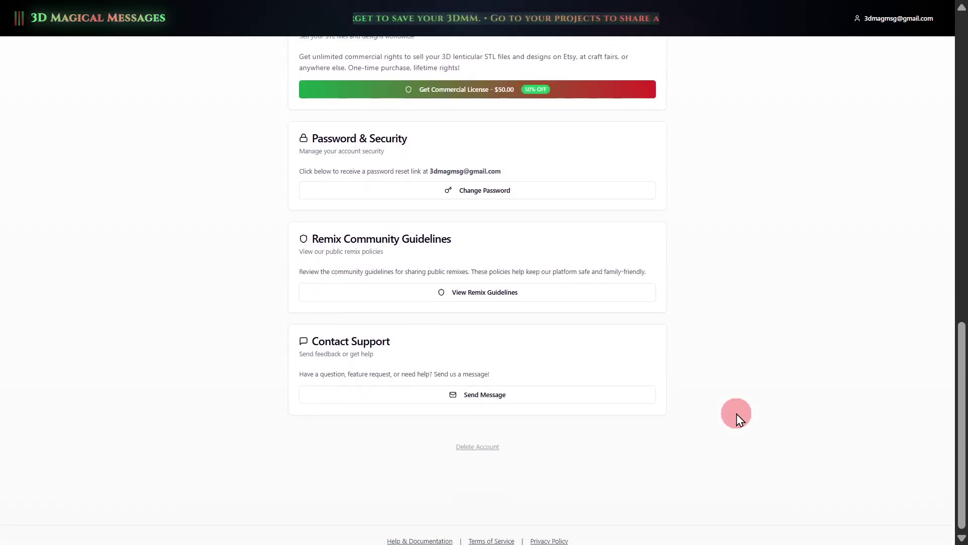
# - View the Contact Support message form, cancel it unsent, and review the printer, export credit and account sections of the settings
pyautogui.click(494, 398)
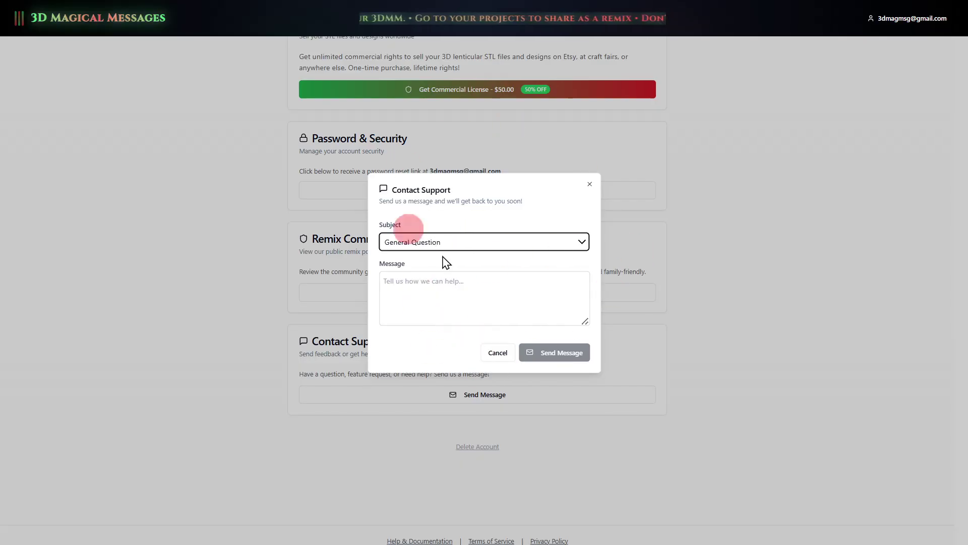
pyautogui.click(498, 353)
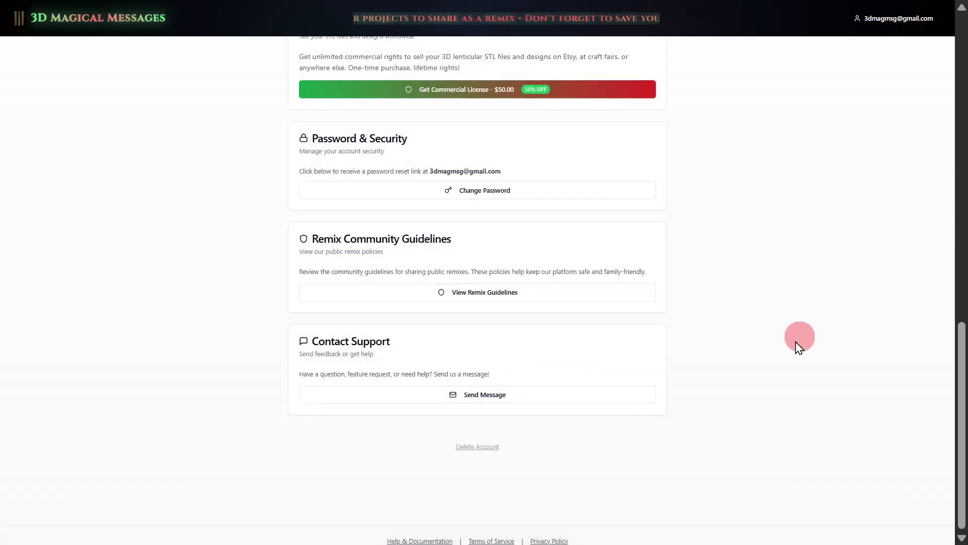
pyautogui.scroll(15, 790, 352)
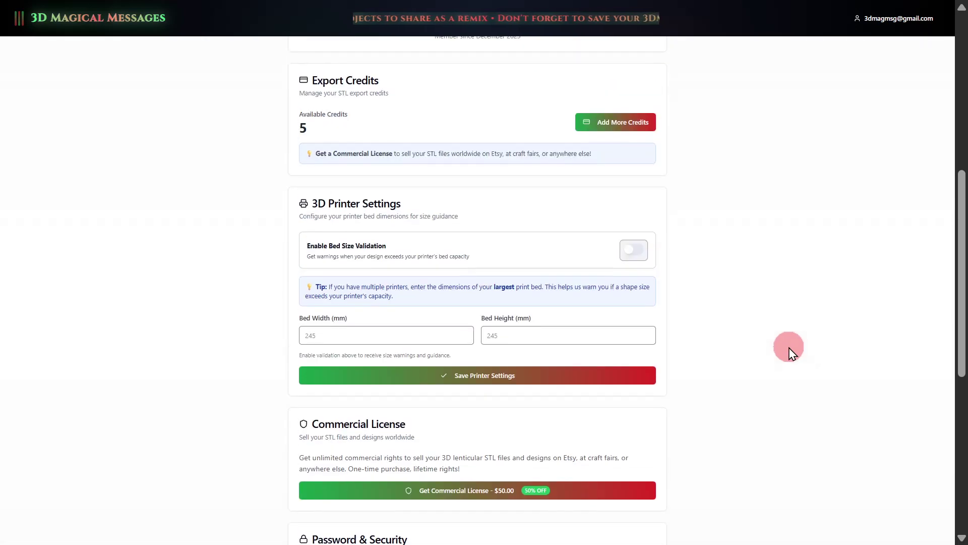
pyautogui.scroll(1, 700, 211)
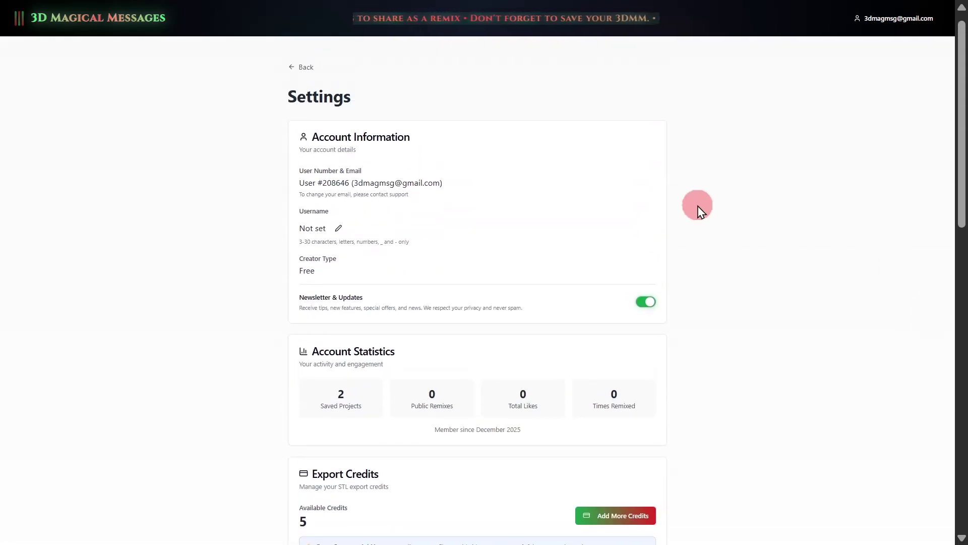